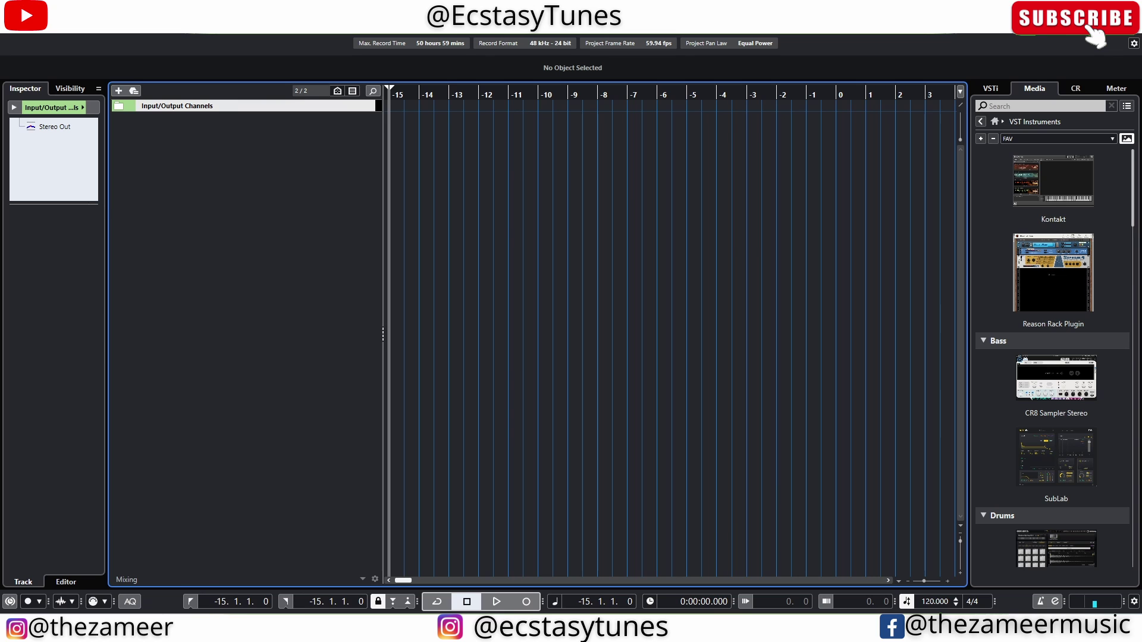
# Show the MIDI Remote mappings below the project area and list the VST Instruments in the media browser
pyautogui.hotkey('ctrl', 'alt', 'e')
pyautogui.click(401, 581)
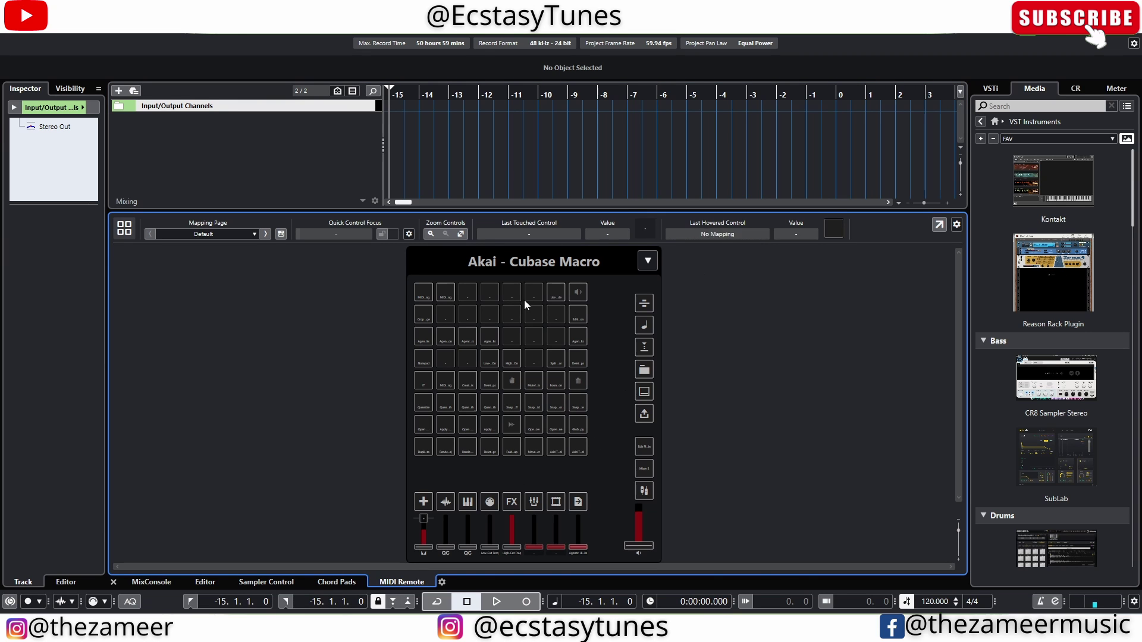
pyautogui.click(1104, 157)
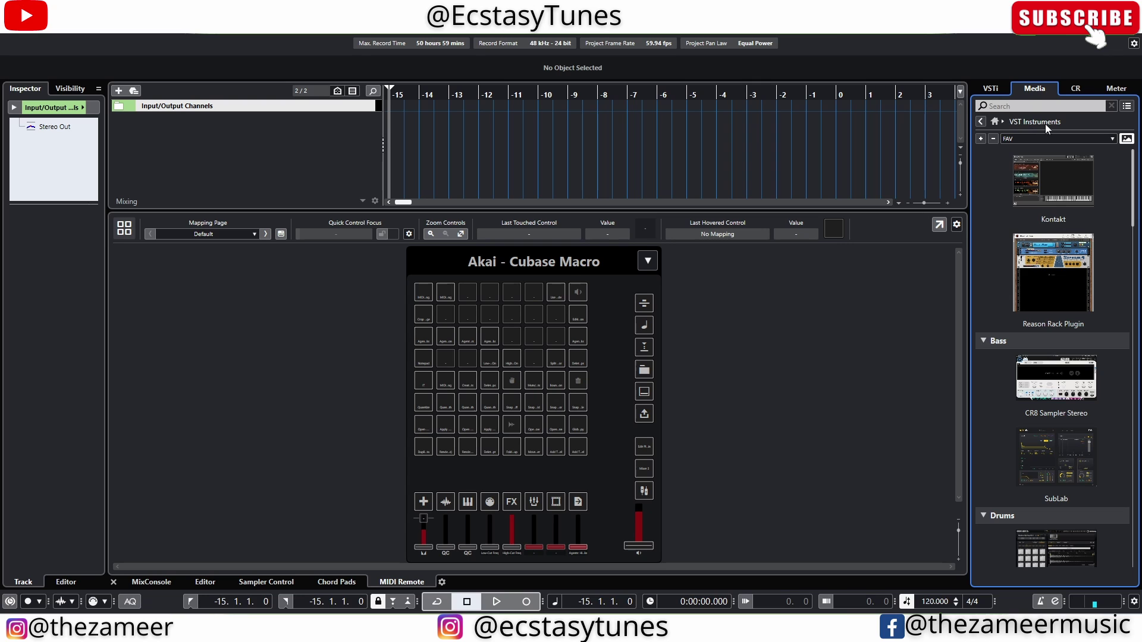
pyautogui.click(995, 121)
pyautogui.click(1022, 189)
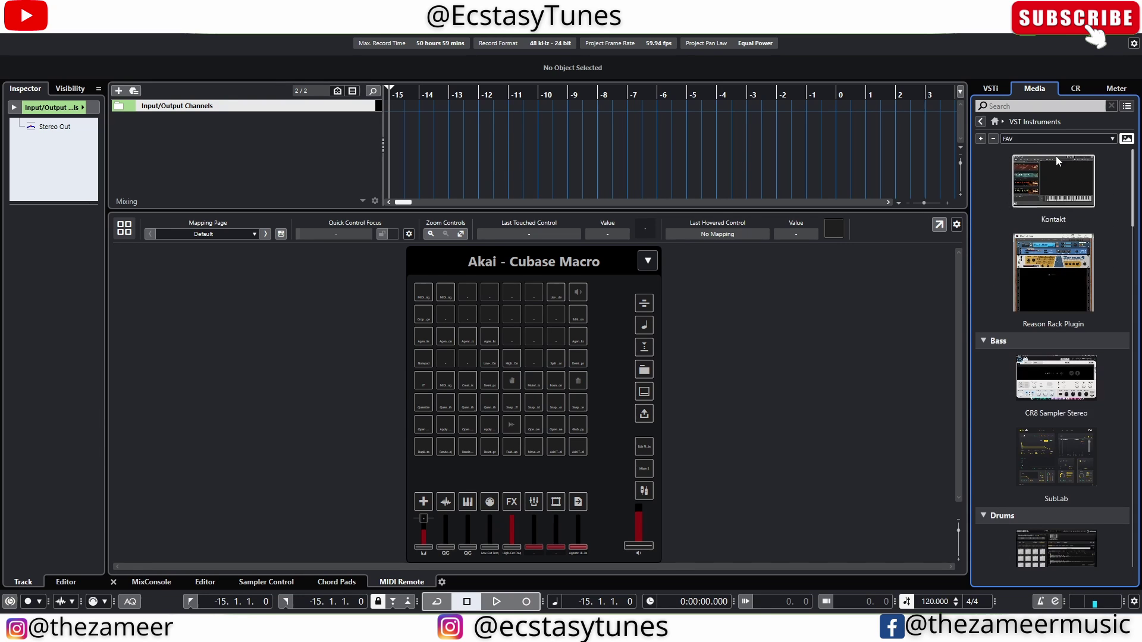
# Open the VST Plug-in Manager and examine the Bass, Drums and Synth folders of the FAV instrument collection
pyautogui.click(1014, 141)
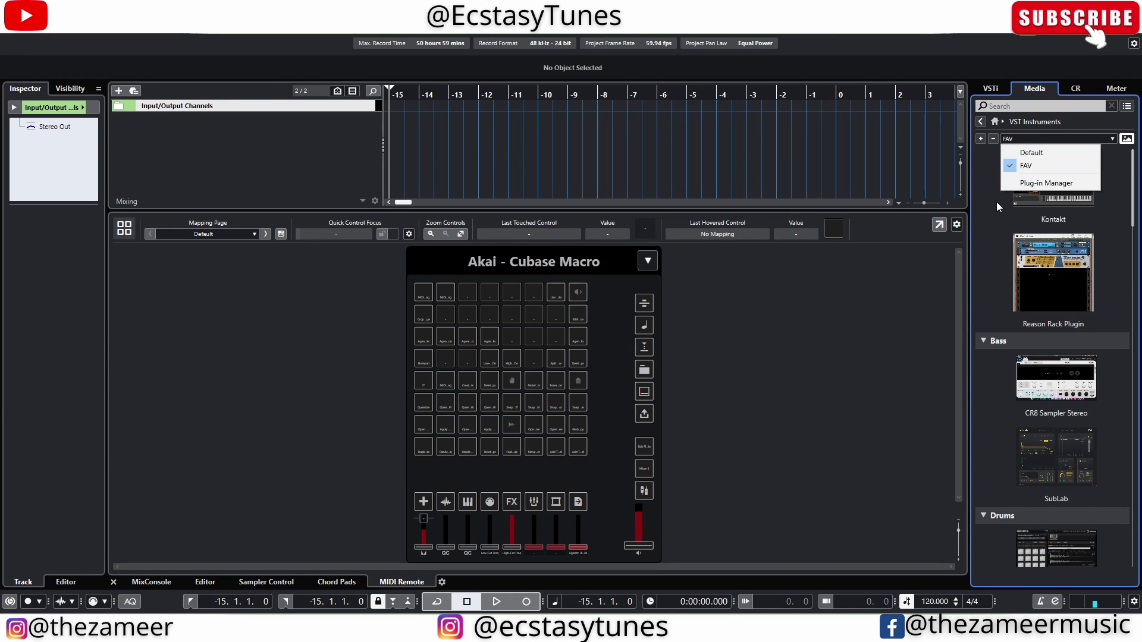
pyautogui.click(1045, 183)
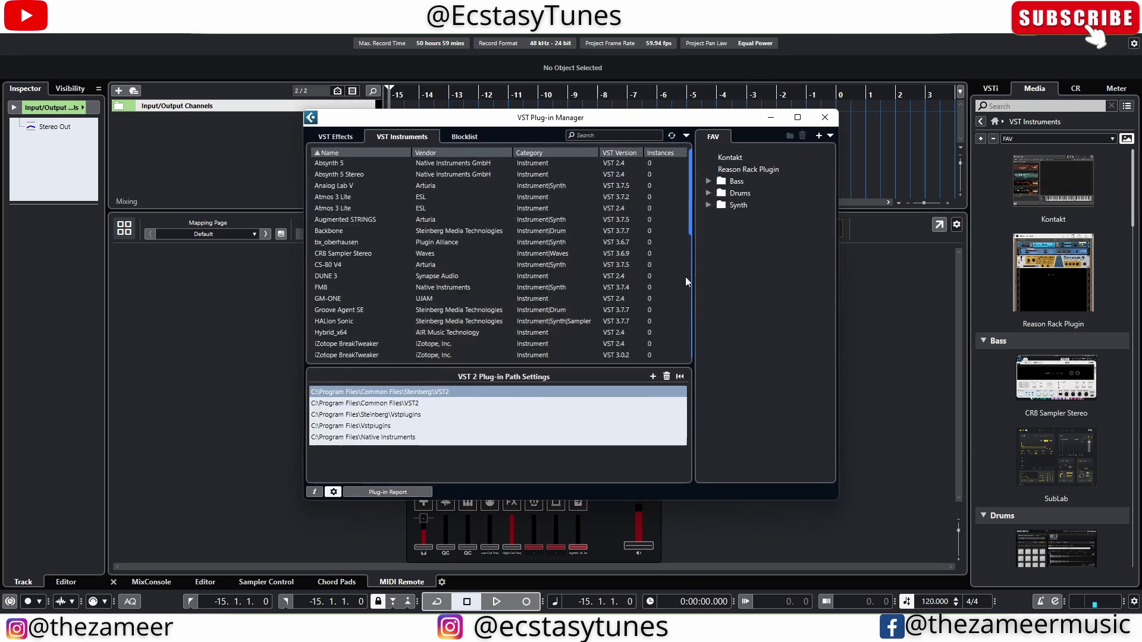
pyautogui.click(709, 204)
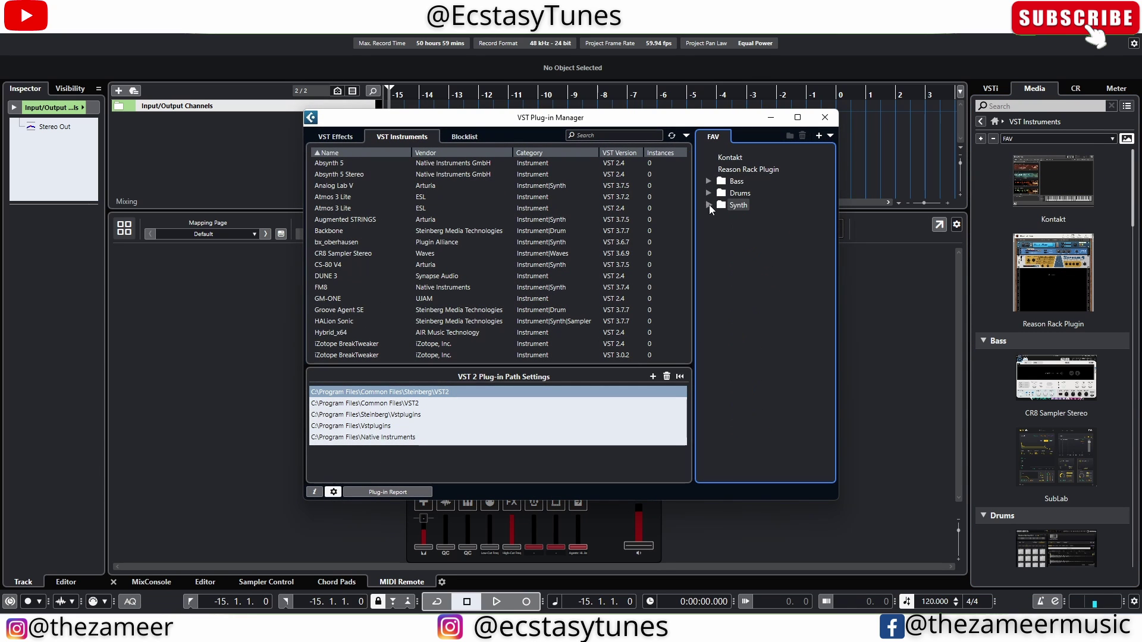
pyautogui.click(707, 195)
pyautogui.click(707, 195)
pyautogui.click(708, 183)
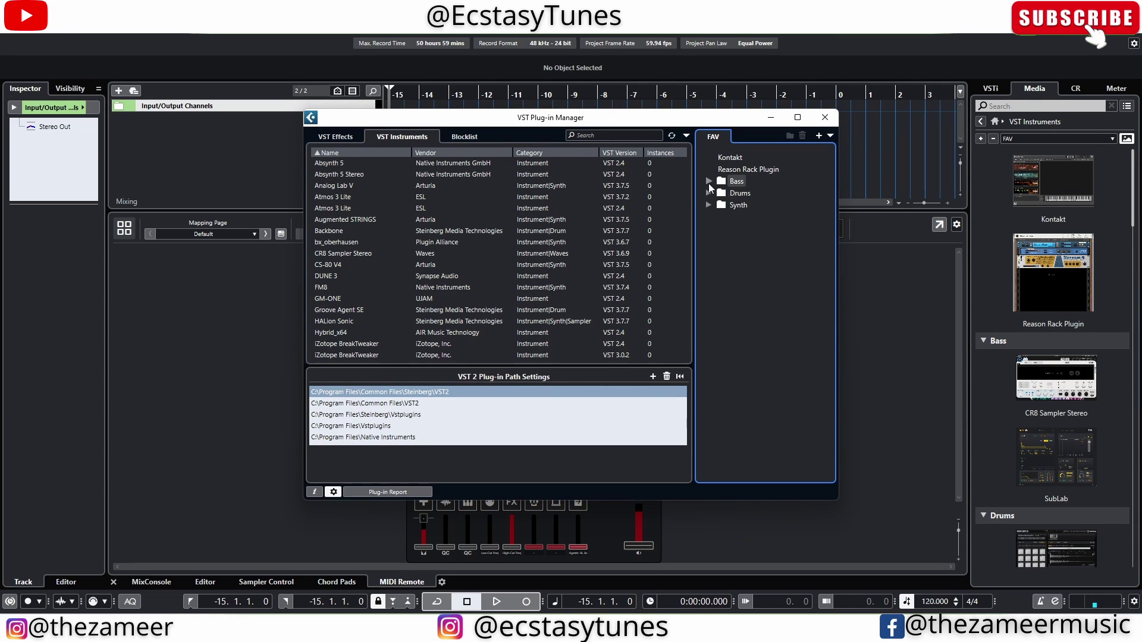
pyautogui.click(706, 182)
pyautogui.click(707, 182)
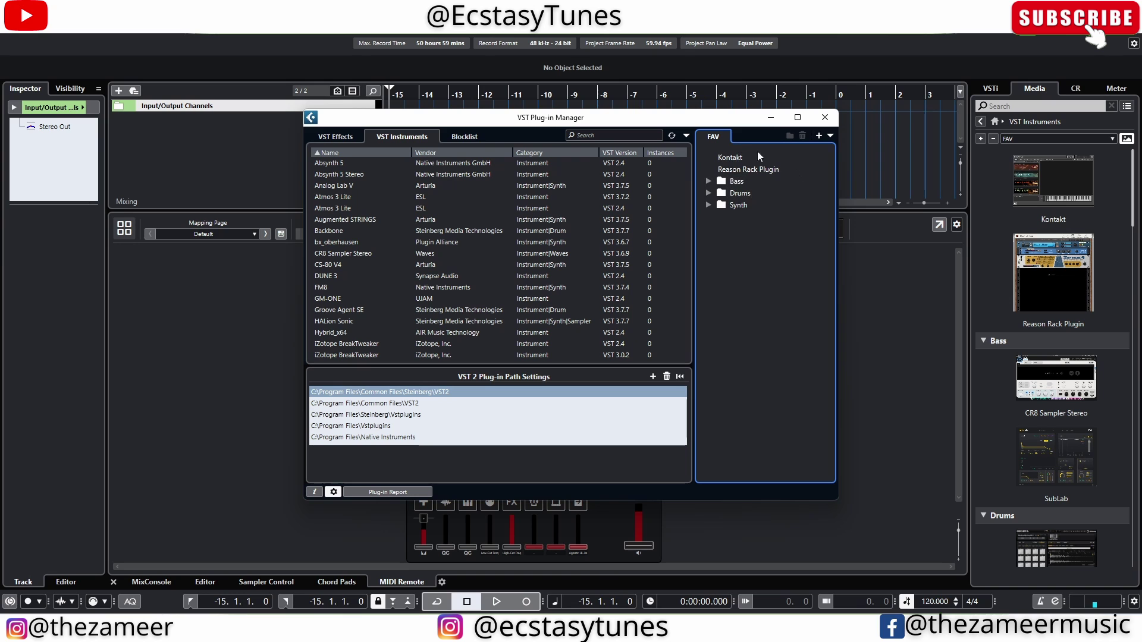
# Compare the VST effects and VST instruments lists and their collections in the Plug-in Manager
pyautogui.click(344, 138)
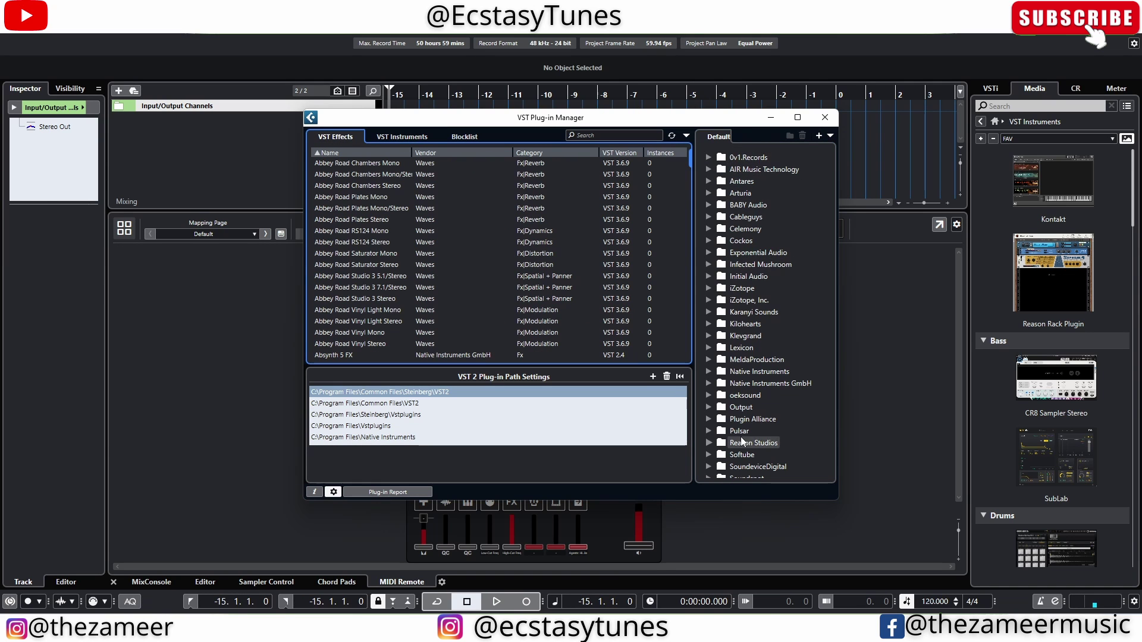
pyautogui.click(409, 139)
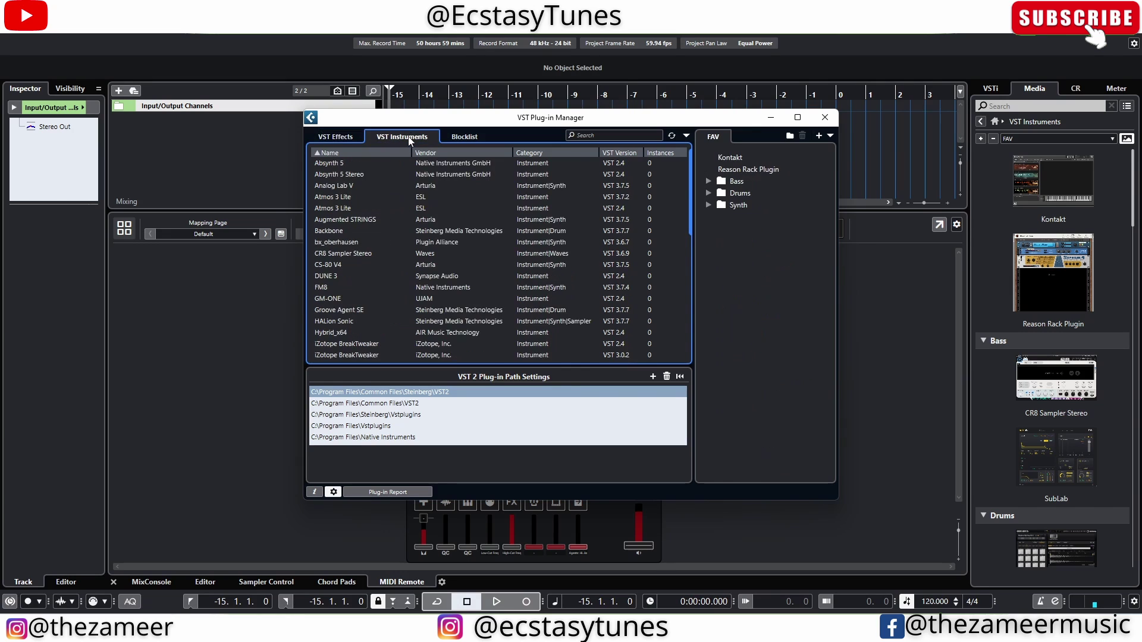
pyautogui.click(339, 137)
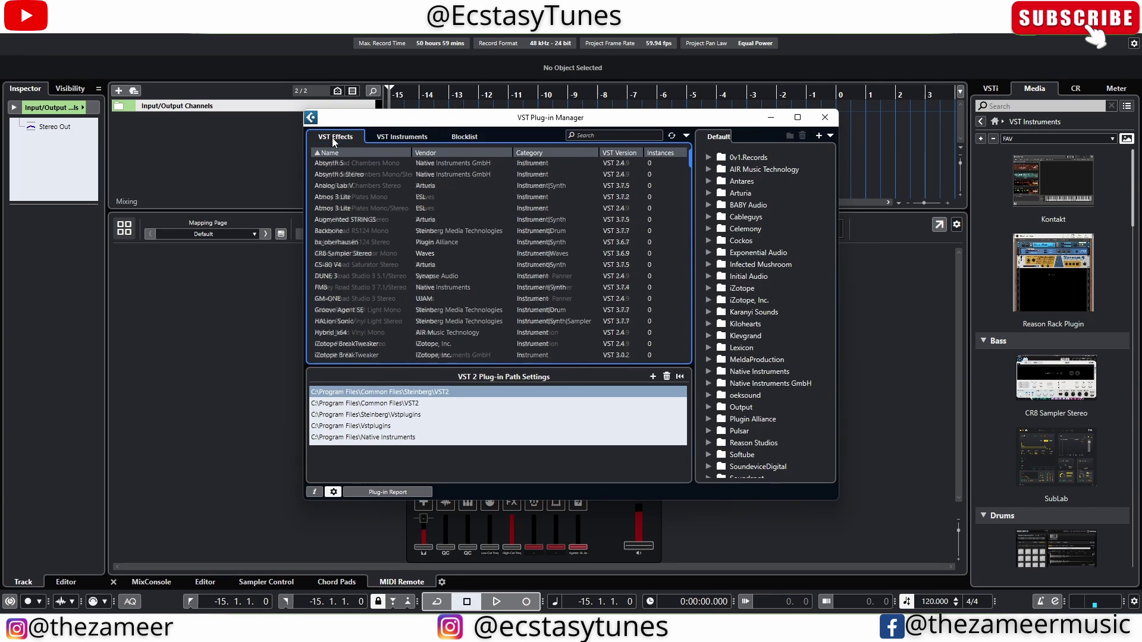
# List the VST Effects in the media browser using the FAV collection
pyautogui.click(1000, 125)
pyautogui.click(1086, 178)
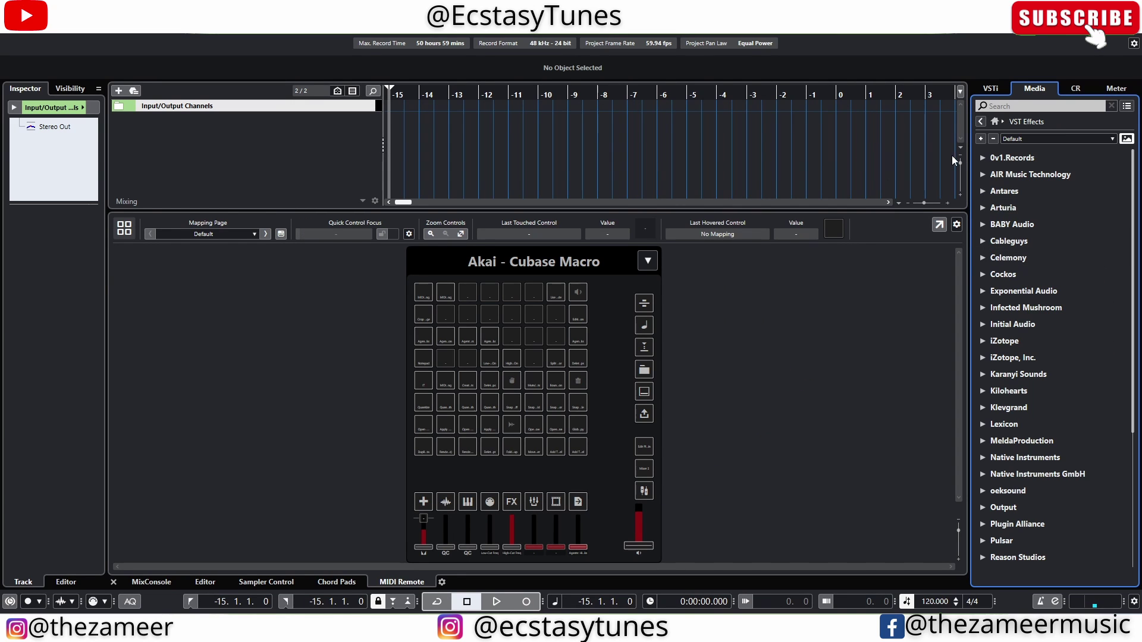
pyautogui.click(1011, 139)
pyautogui.click(1005, 163)
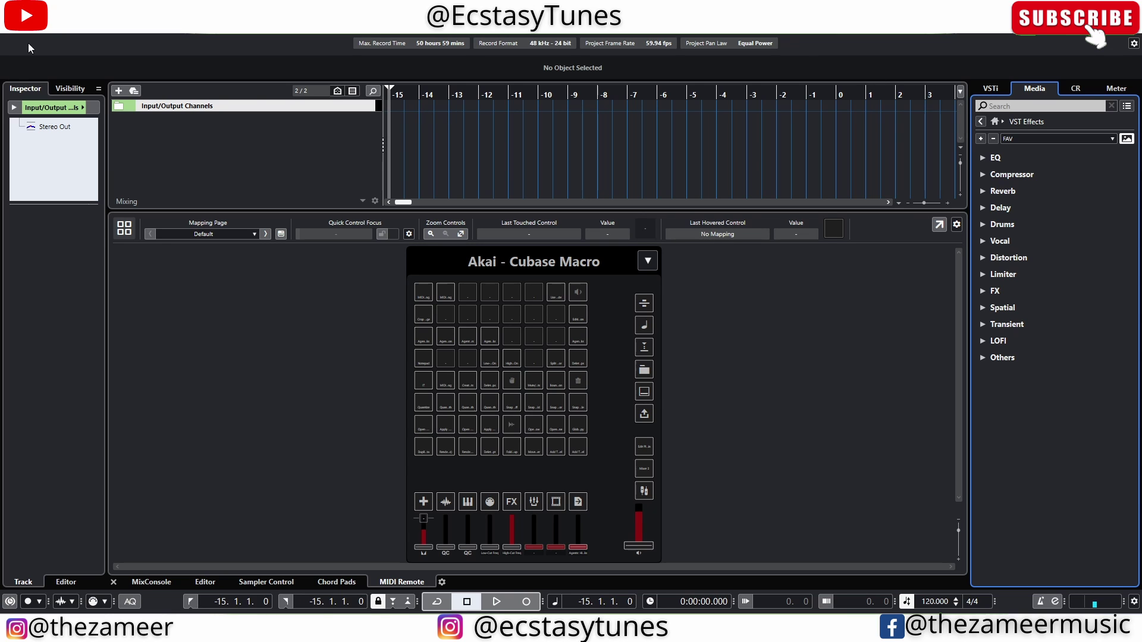
# Open the Profile Manager and shift its window slightly
pyautogui.click(50, 27)
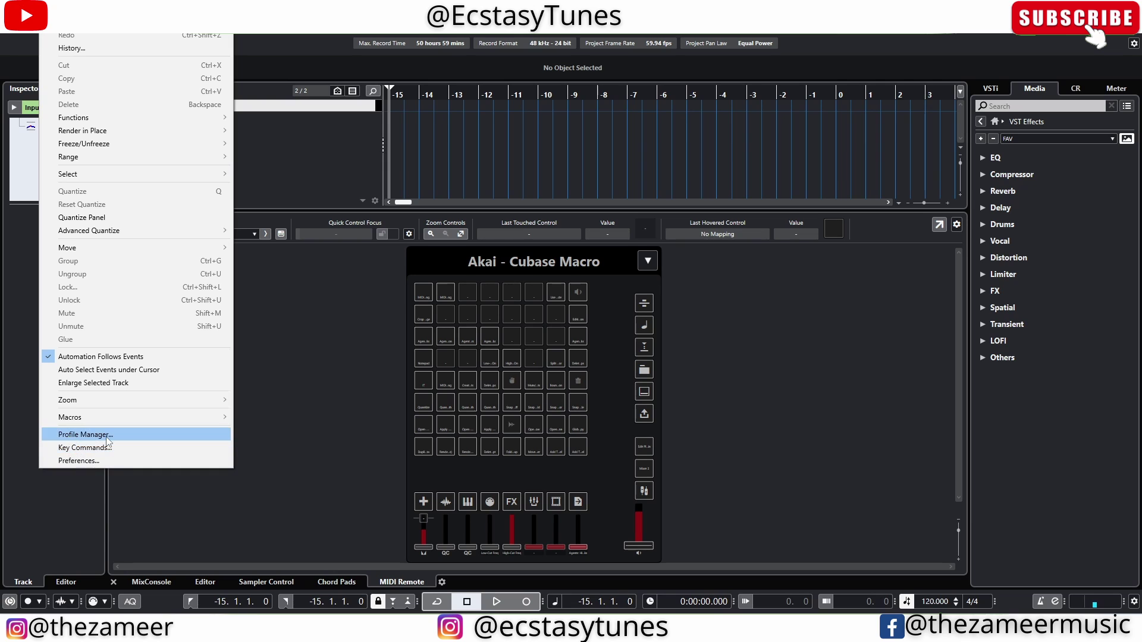
pyautogui.click(91, 437)
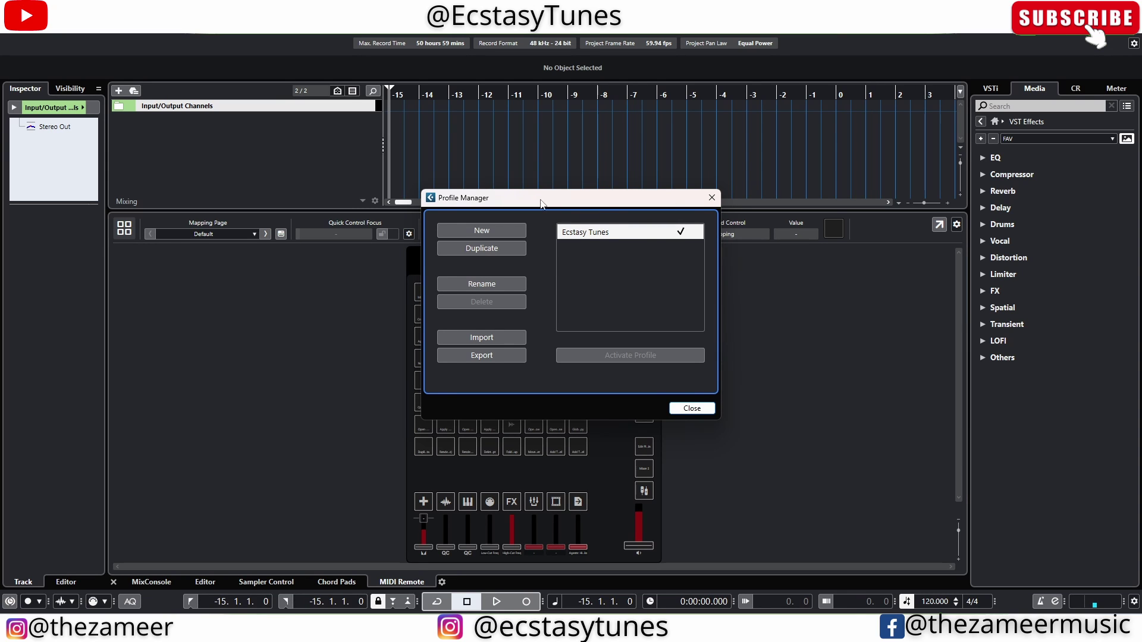
pyautogui.moveTo(543, 203); pyautogui.dragTo(577, 207)
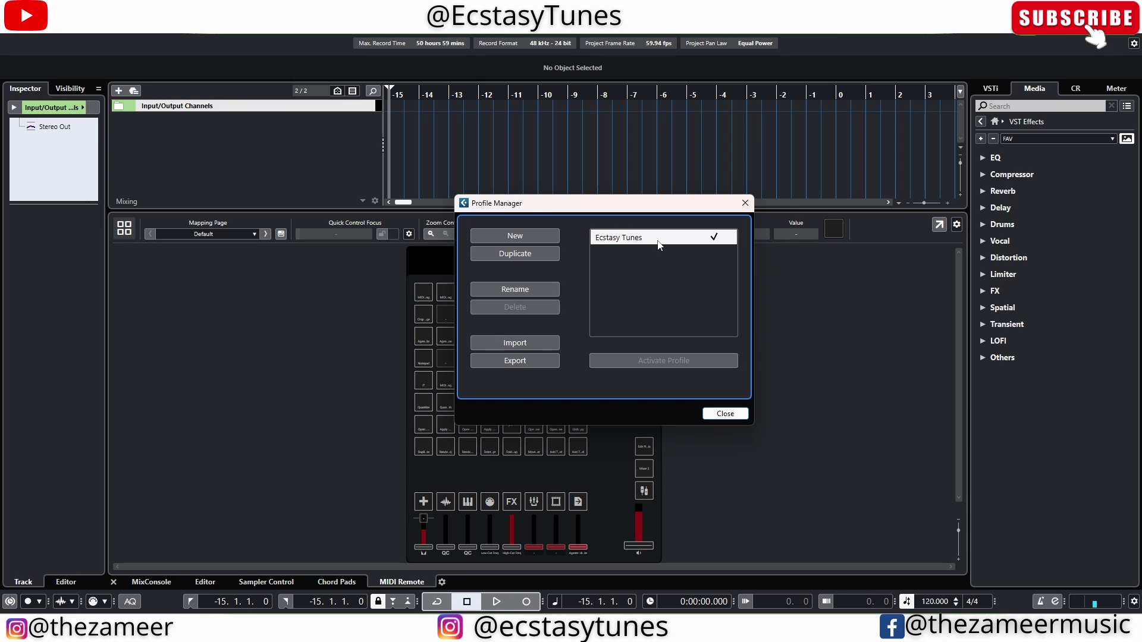
# View the Rename, Duplicate and New profile dialogs one after another, cancelling each
pyautogui.click(543, 290)
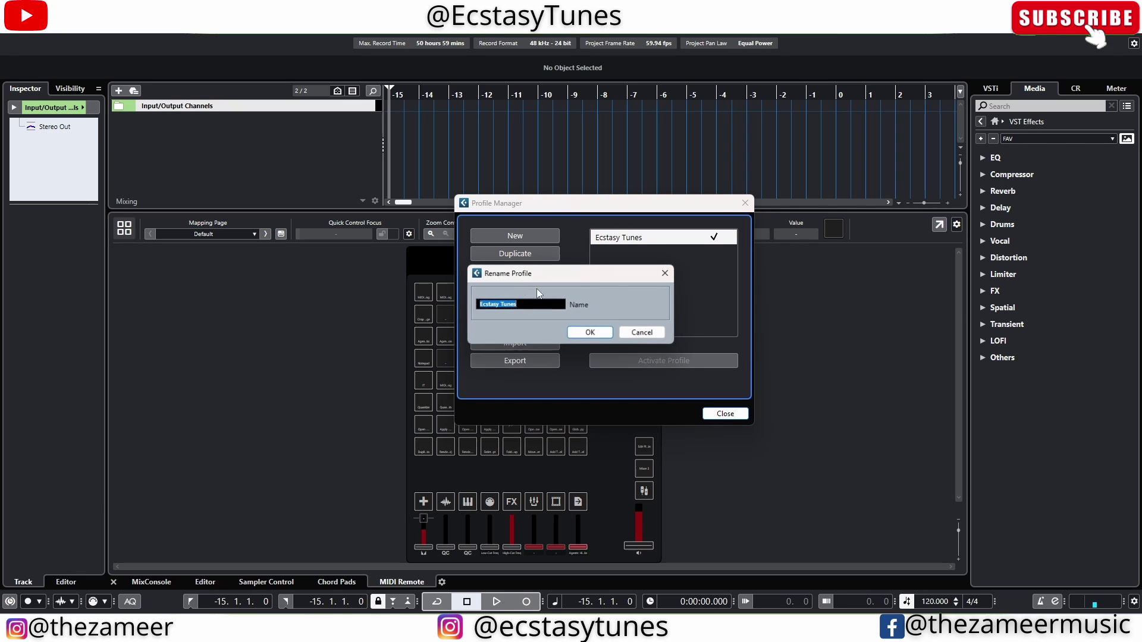
pyautogui.click(648, 334)
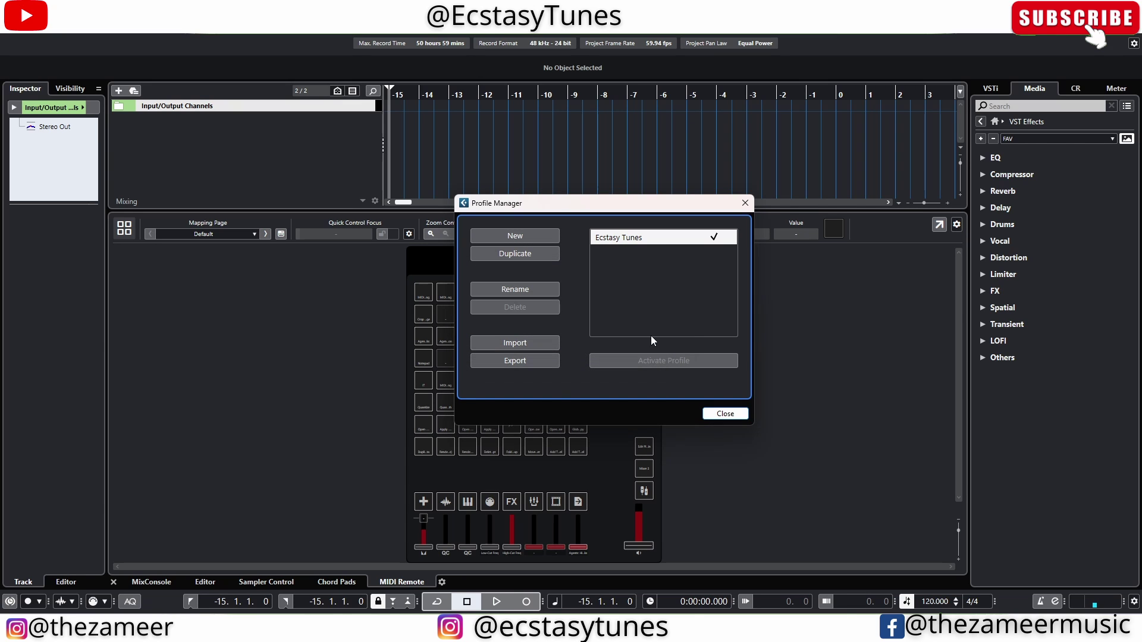
pyautogui.click(524, 256)
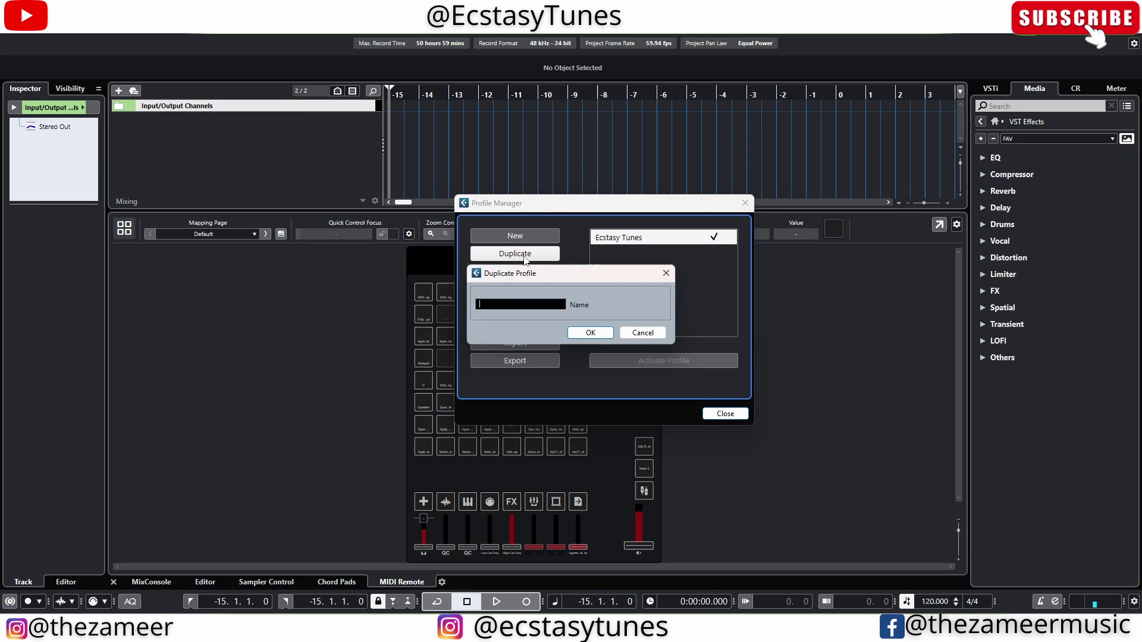
pyautogui.click(655, 333)
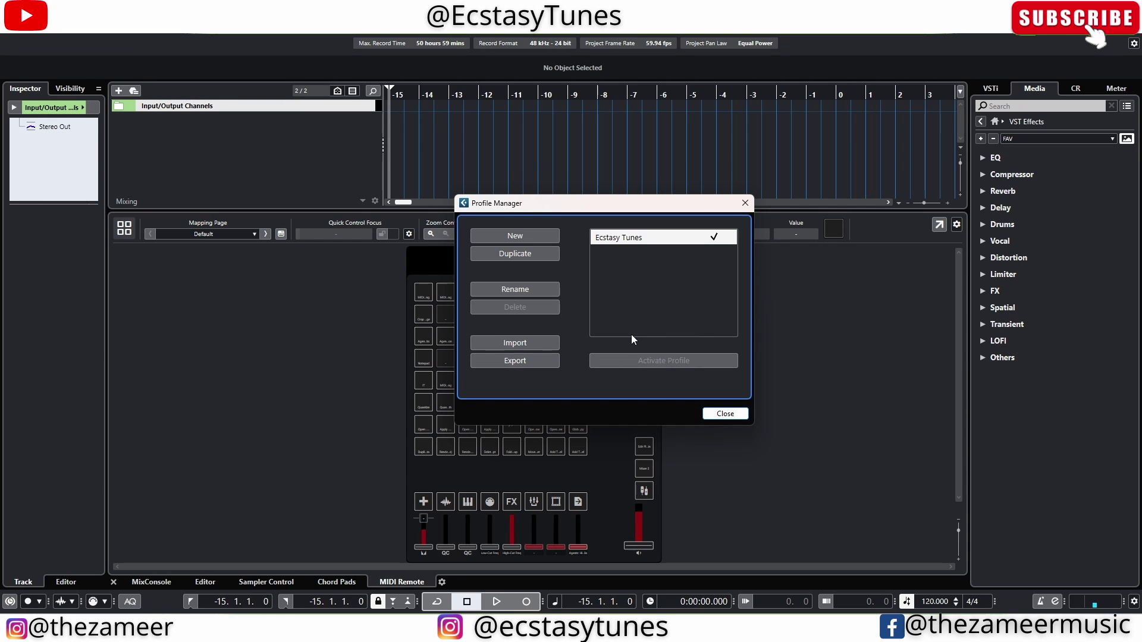
pyautogui.click(516, 236)
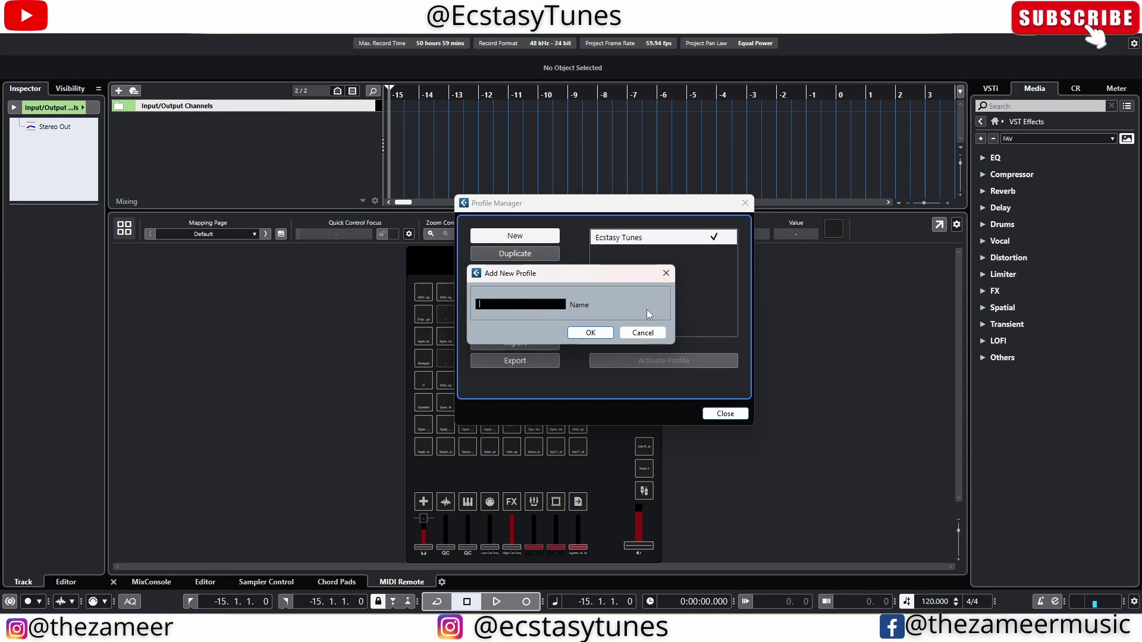
pyautogui.click(644, 333)
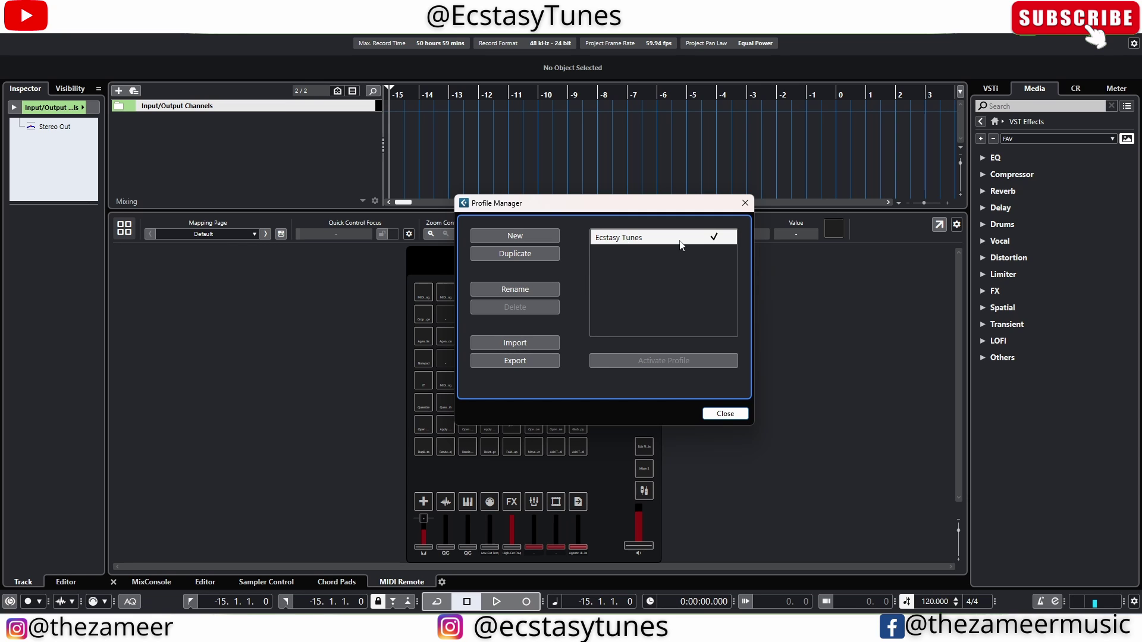
# View the export location for the Ecstasy Tunes profile in Documents > Steinberg, cancel the export and close the Profile Manager
pyautogui.click(535, 361)
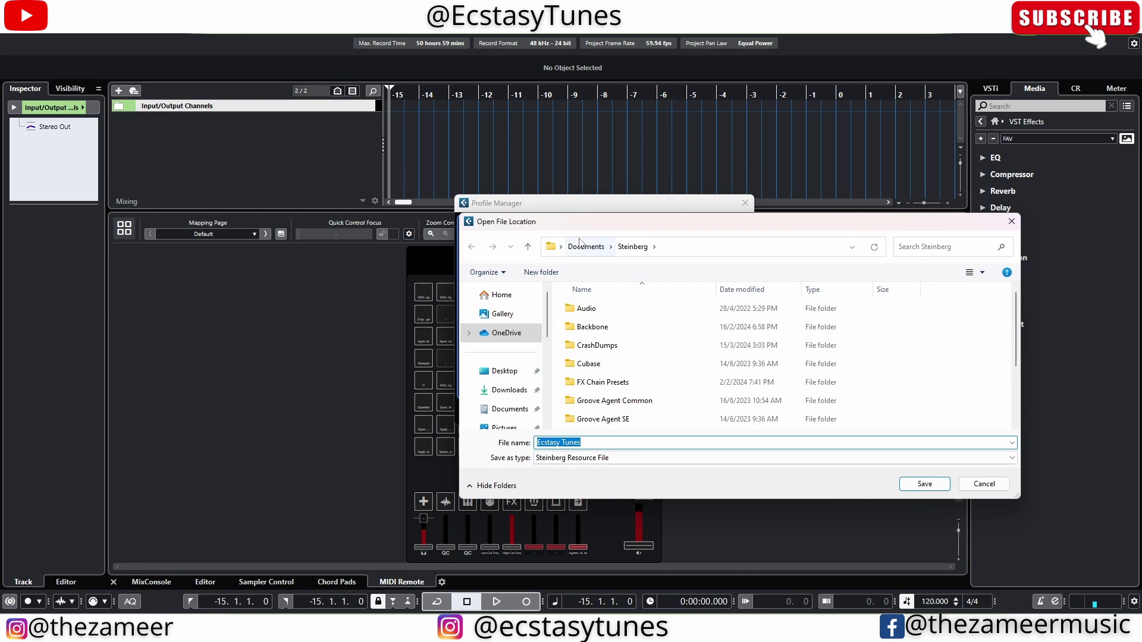
pyautogui.scroll(-2, 654, 369)
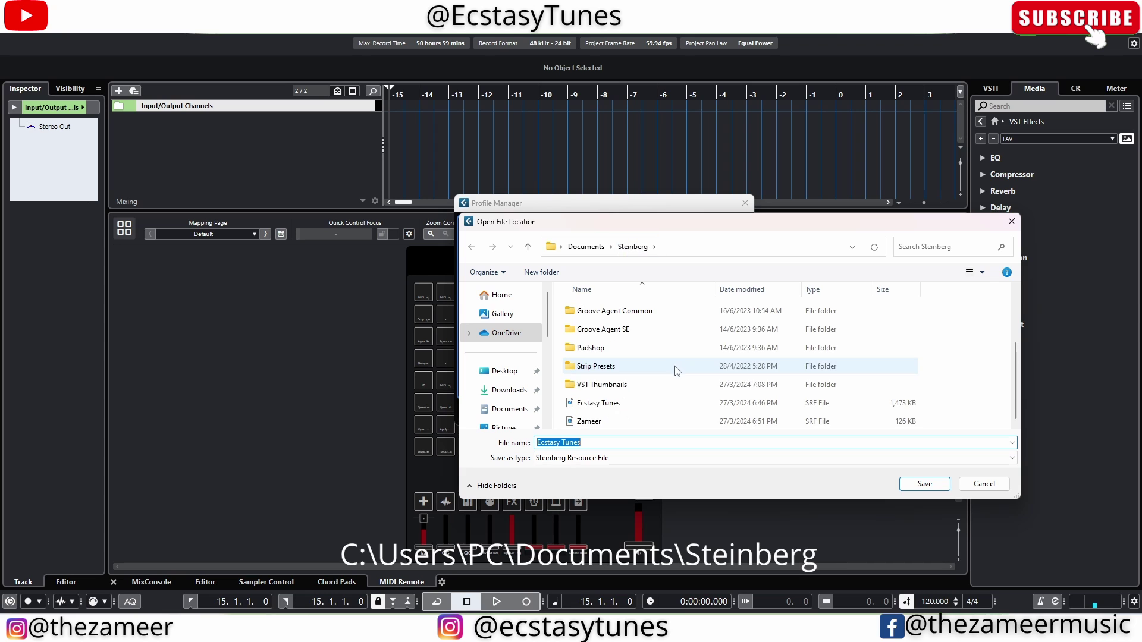
pyautogui.click(600, 402)
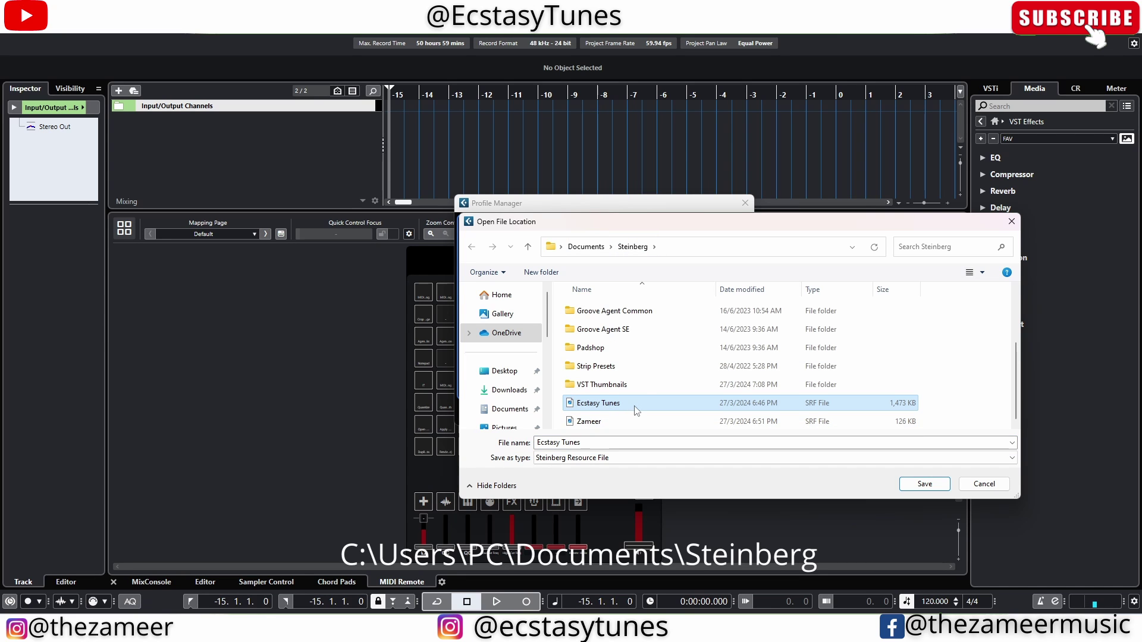
pyautogui.scroll(2, 640, 398)
pyautogui.scroll(-2, 633, 375)
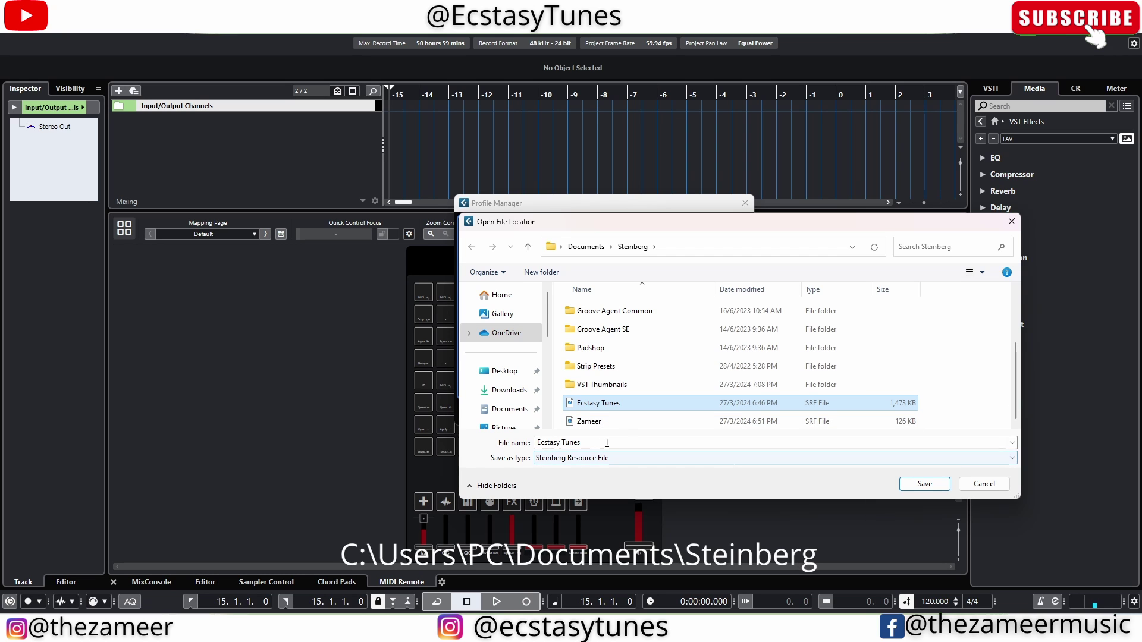
pyautogui.click(984, 484)
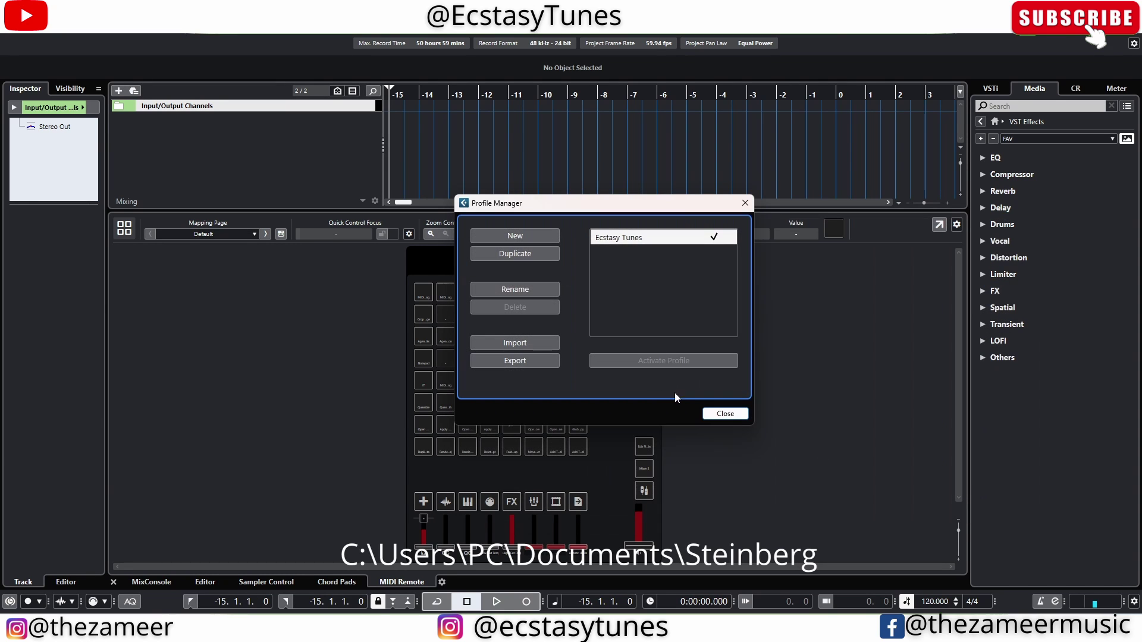
pyautogui.click(735, 414)
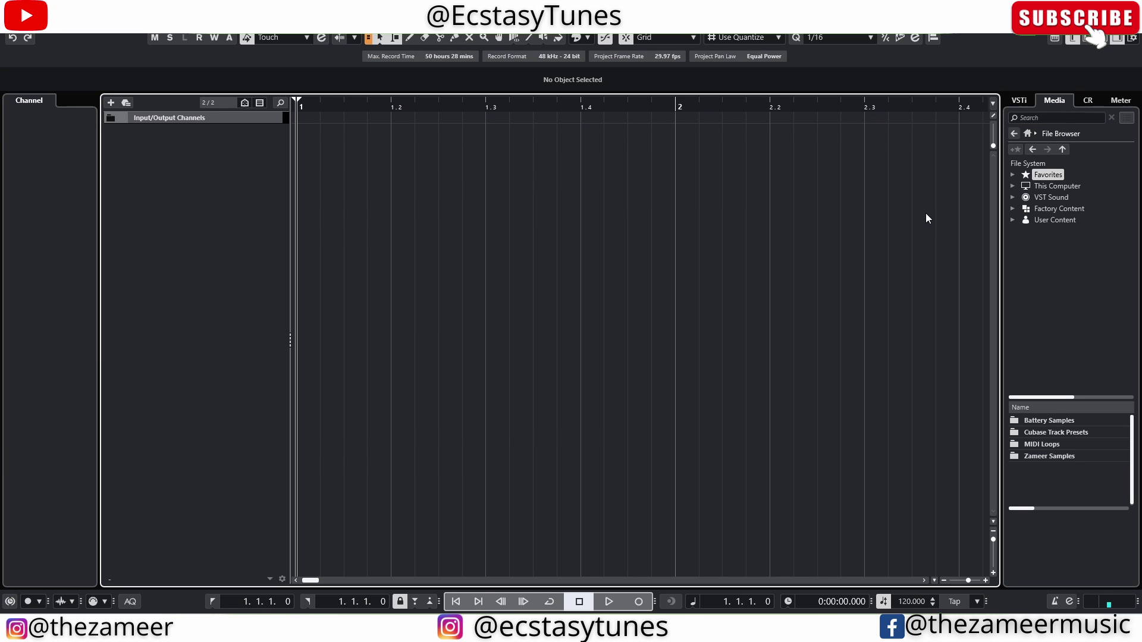
# In the other Cubase setup, list the VST Instruments and check which plug-in collections are available
pyautogui.click(31, 25)
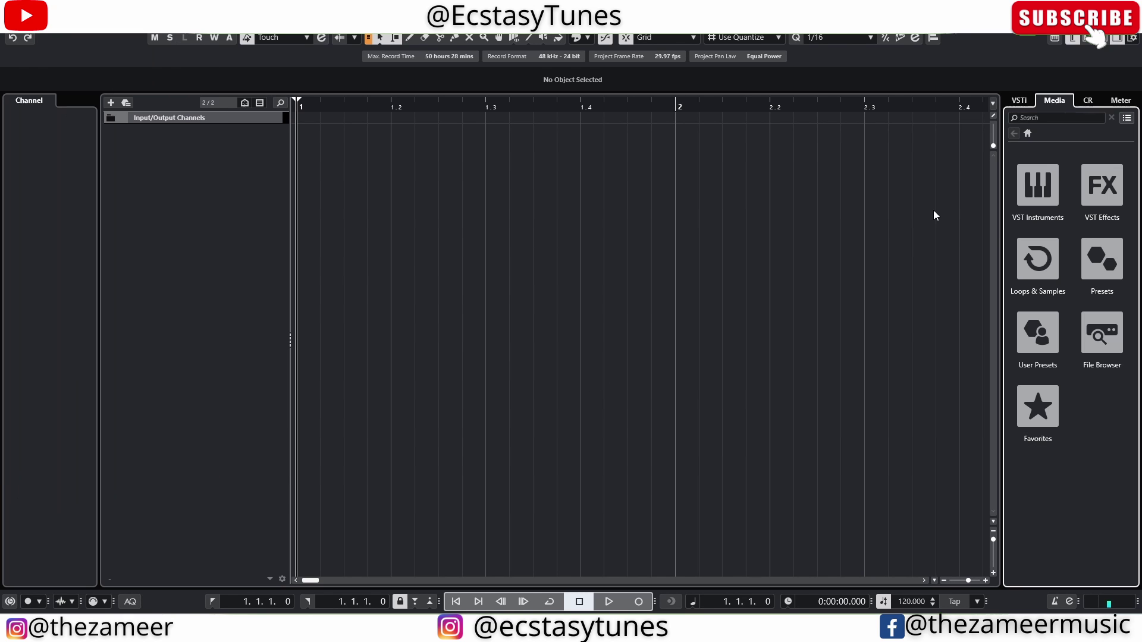
pyautogui.click(1033, 192)
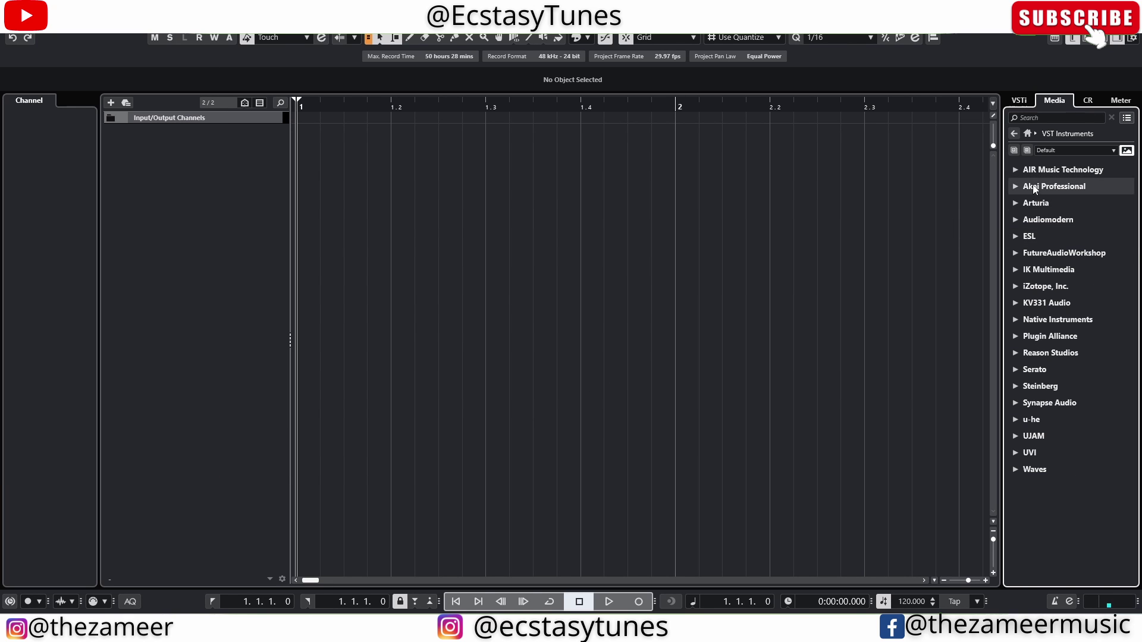
pyautogui.click(1045, 151)
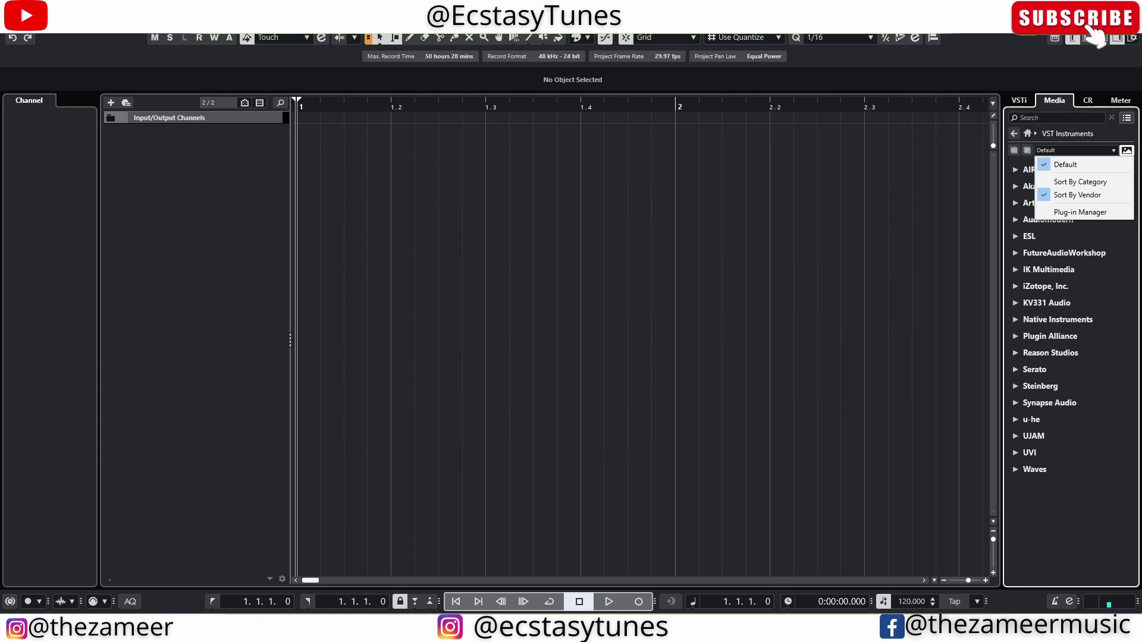
pyautogui.press('Escape')
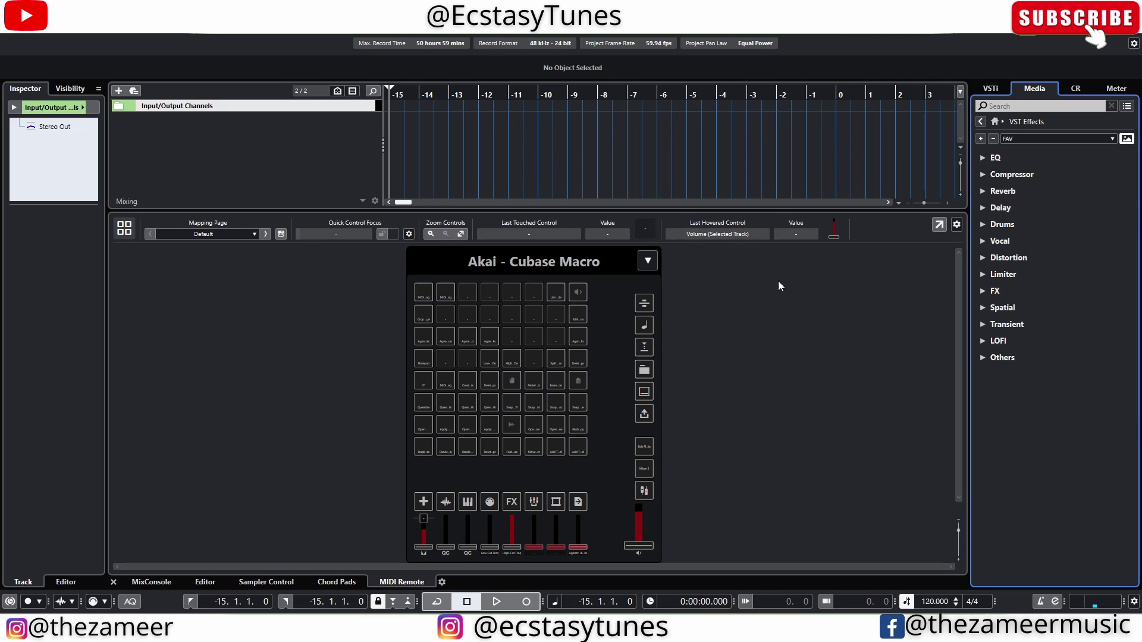
# Back in the customized Cubase setup, check the VST Effects collection choices and list the VST Instruments of the FAV collection
pyautogui.click(1024, 138)
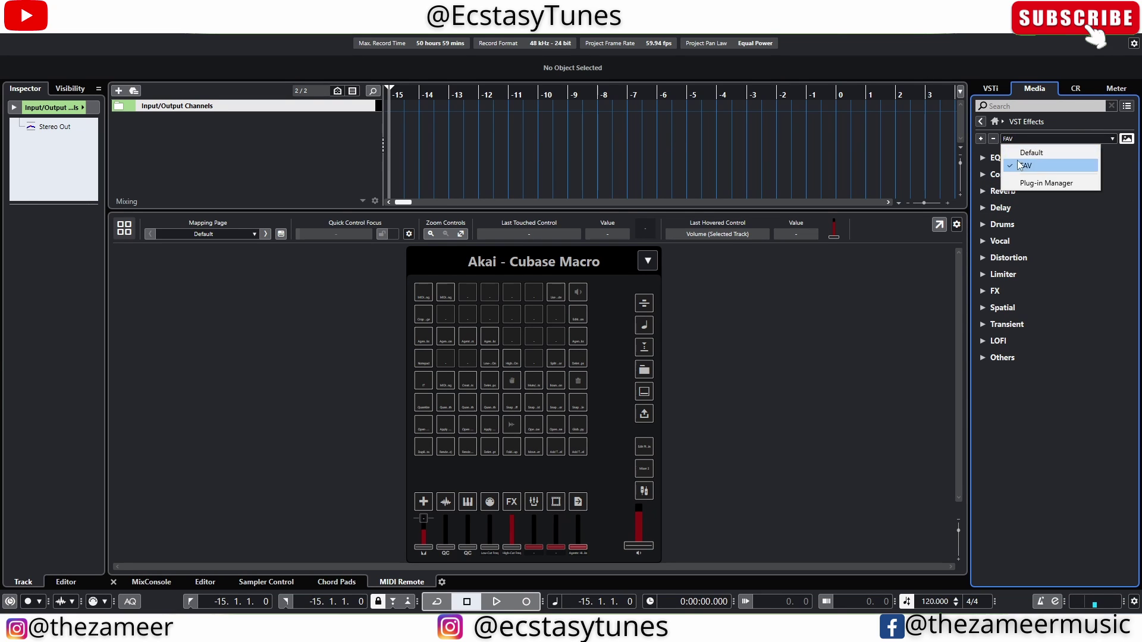
pyautogui.click(994, 121)
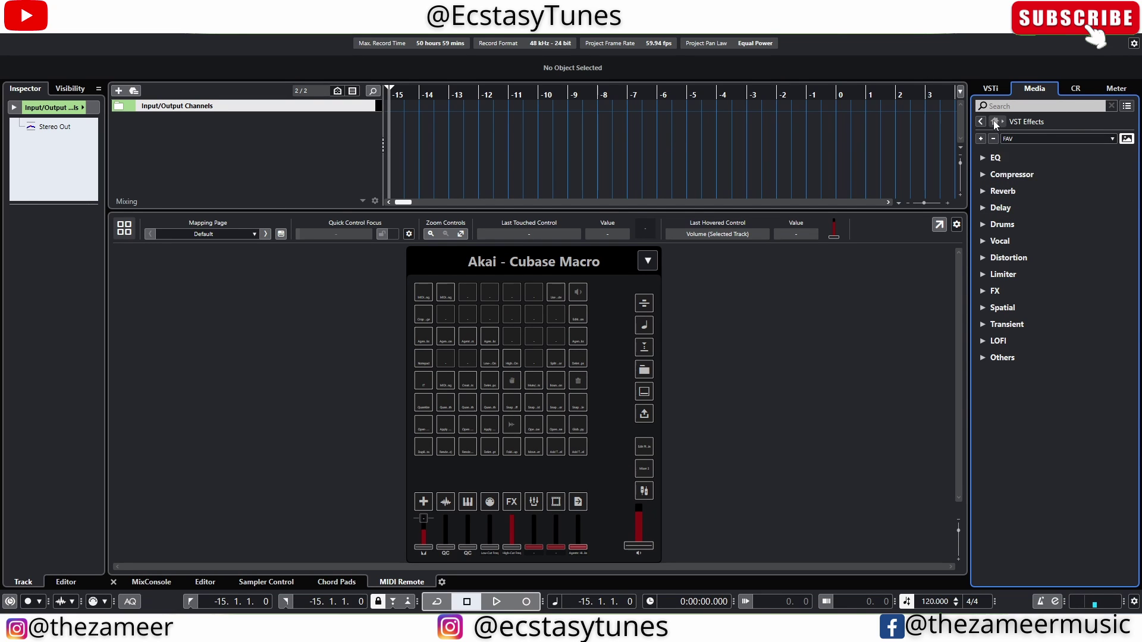
pyautogui.click(995, 122)
pyautogui.click(1019, 173)
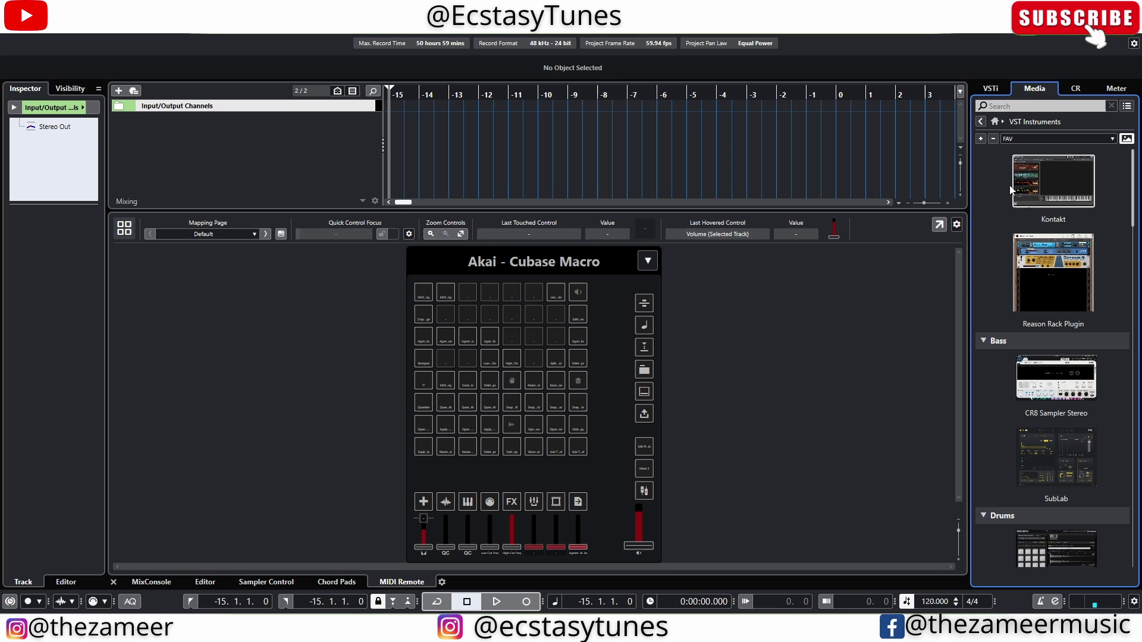
# Compare the plug-in collections available for VST Instruments in the customized setup with those in the other Cubase setup
pyautogui.click(1020, 139)
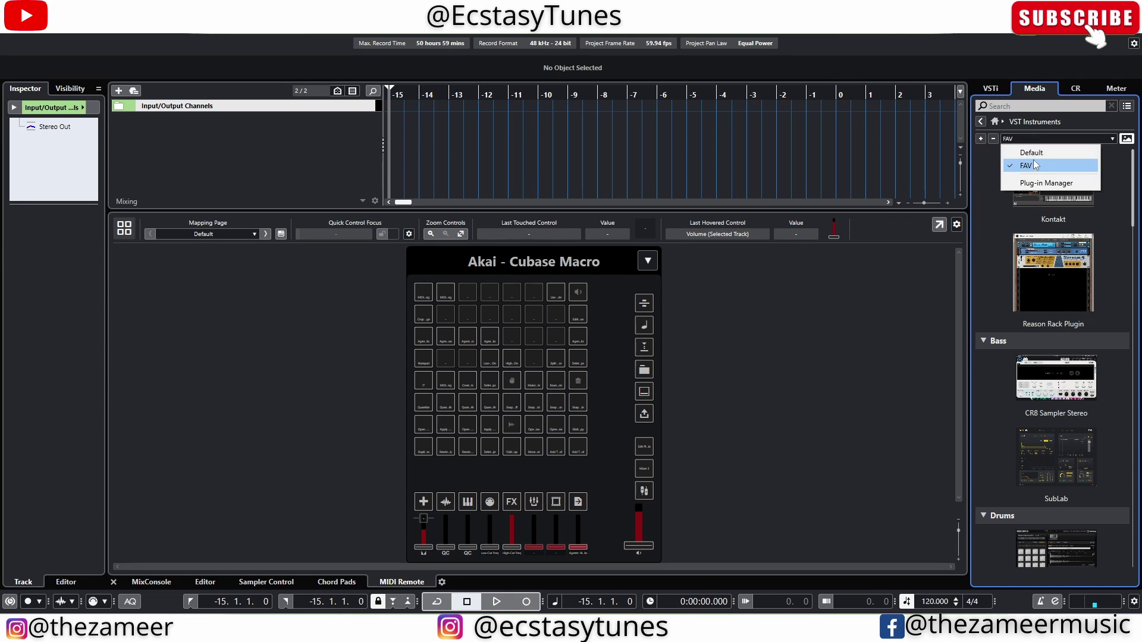
pyautogui.click(997, 217)
pyautogui.moveTo(742, 630)
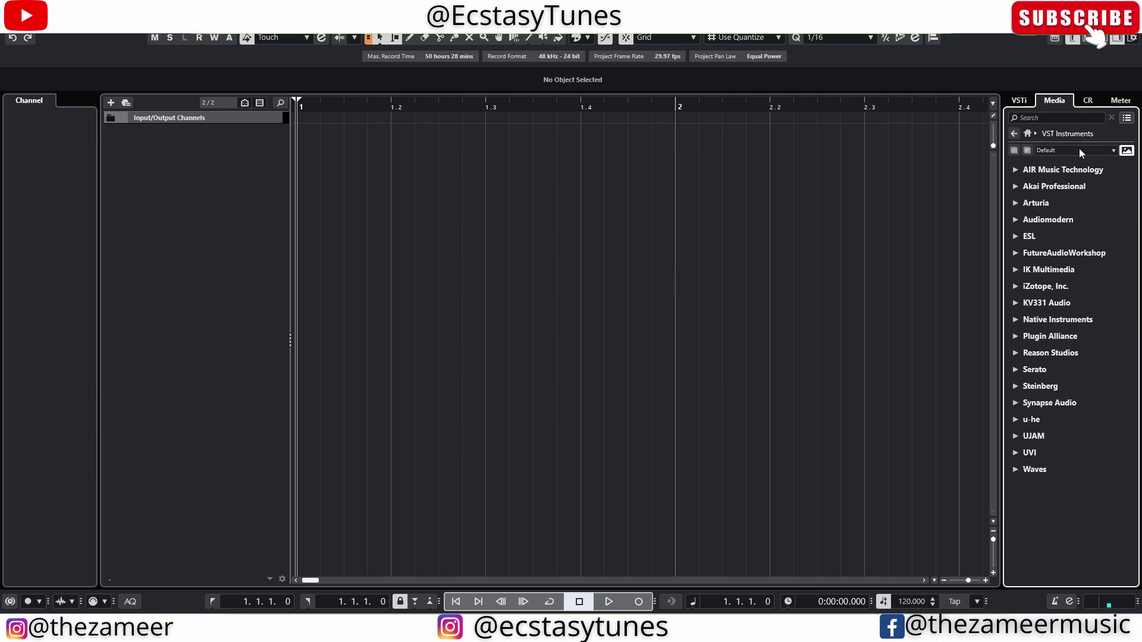
pyautogui.click(1079, 150)
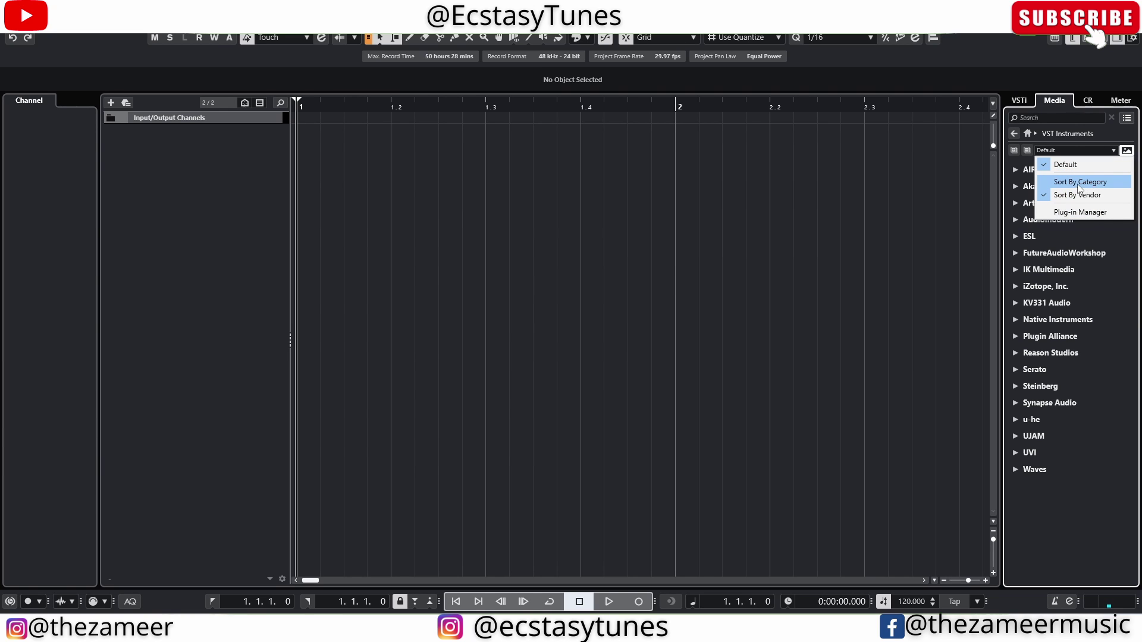
pyautogui.click(1065, 165)
pyautogui.click(1070, 150)
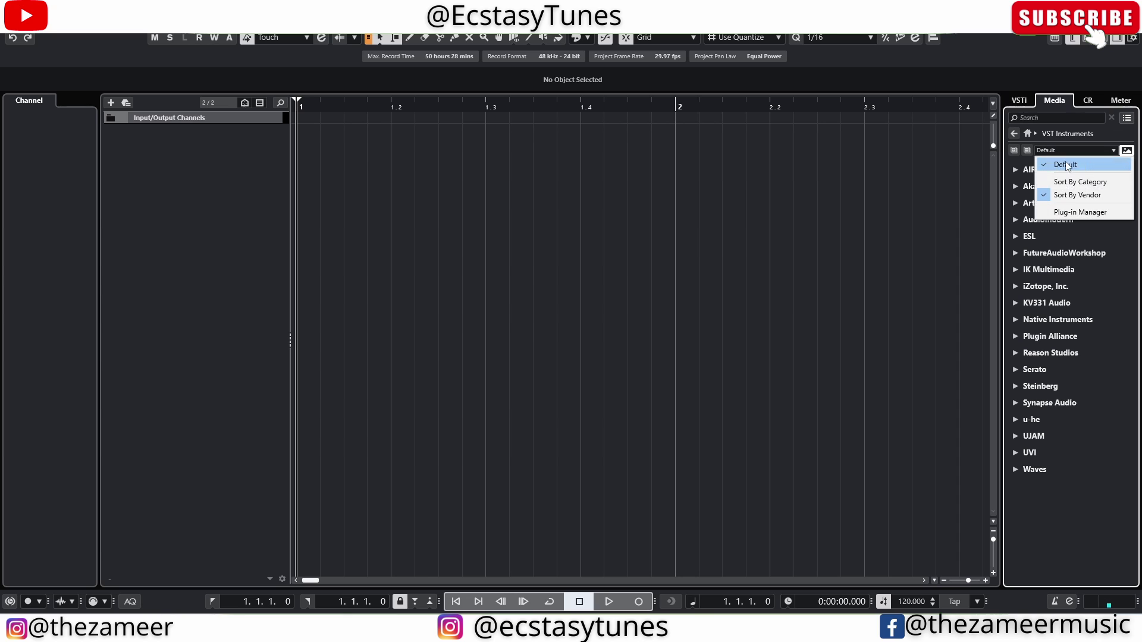
pyautogui.click(969, 162)
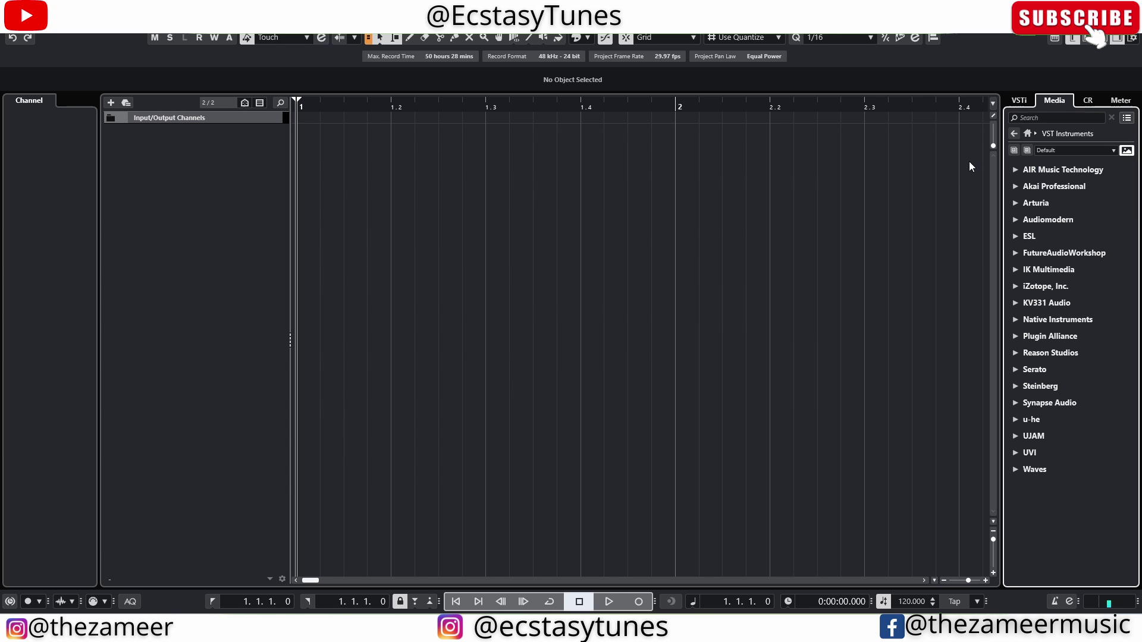
pyautogui.click(1070, 150)
pyautogui.click(947, 184)
# In the other setup's Profile Manager, review the existing profiles and import the Ecstasy Tunes resource file from Documents > Steinberg
pyautogui.click(30, 23)
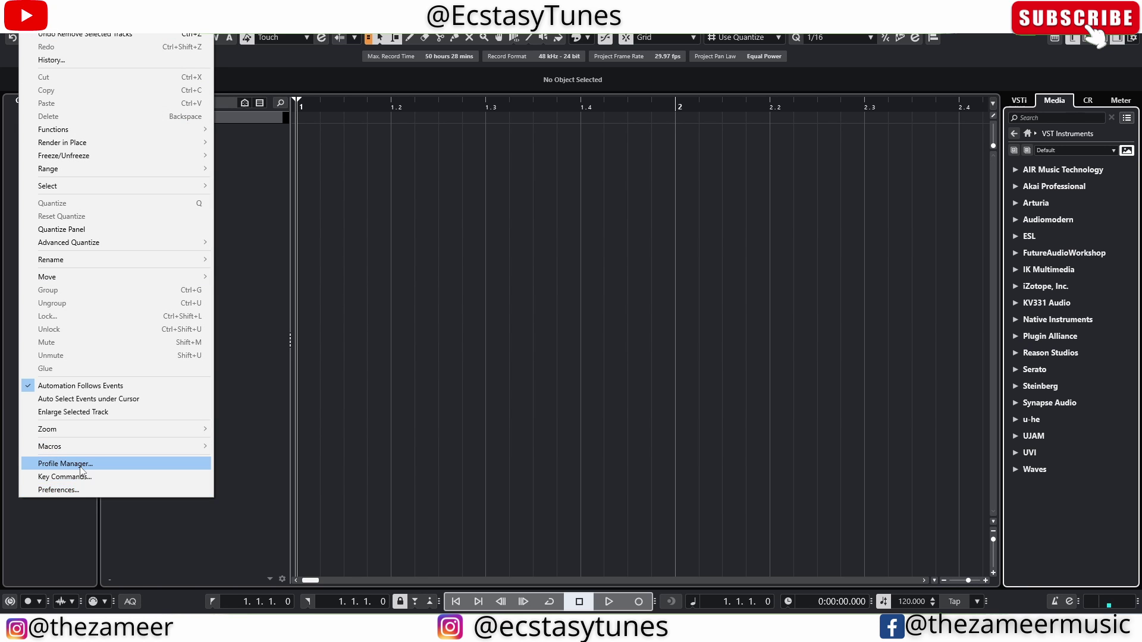
pyautogui.click(80, 465)
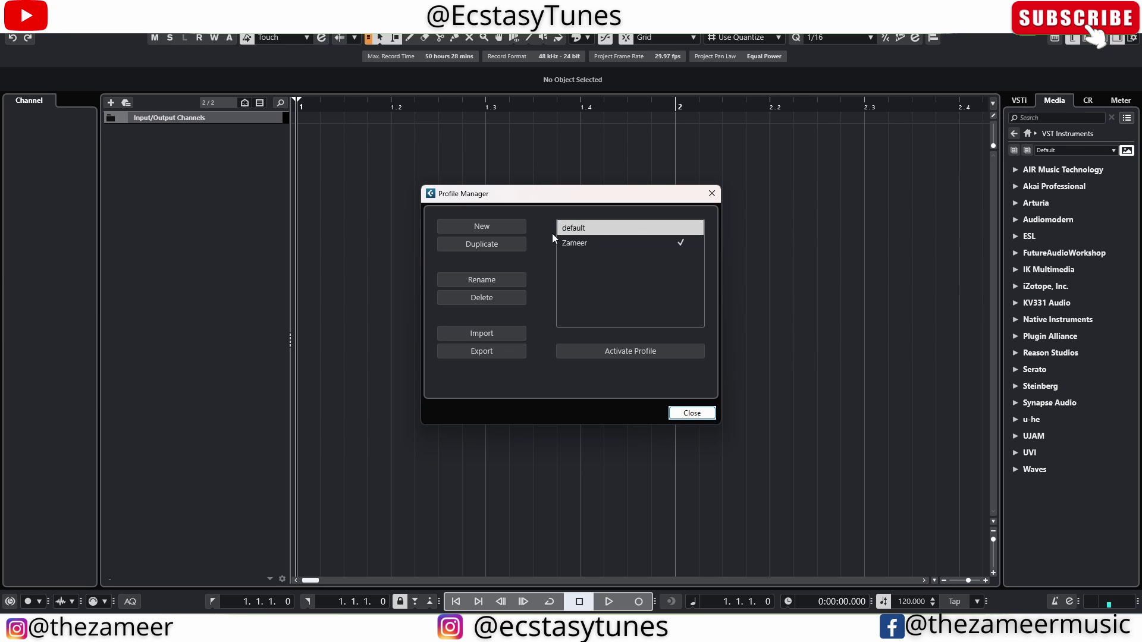
pyautogui.click(614, 243)
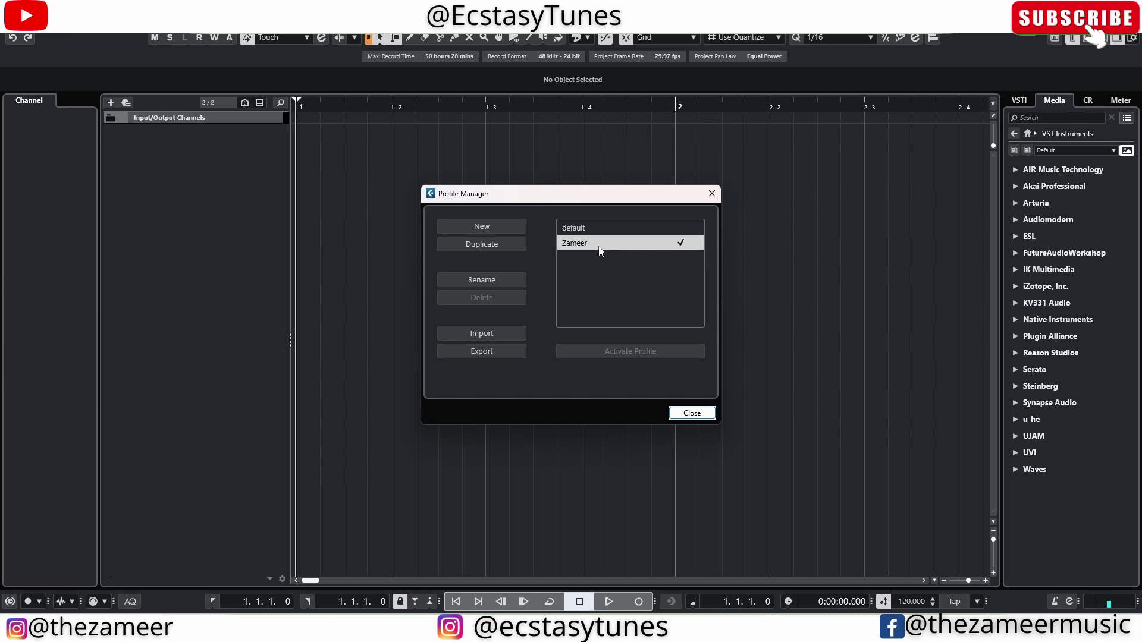
pyautogui.click(587, 229)
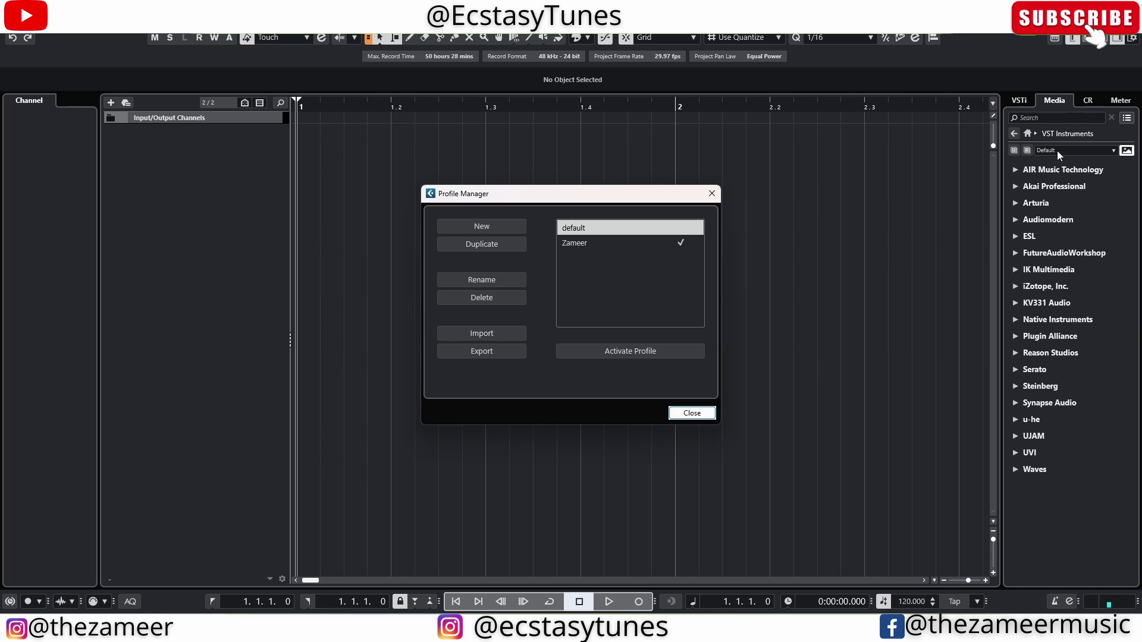
pyautogui.click(574, 242)
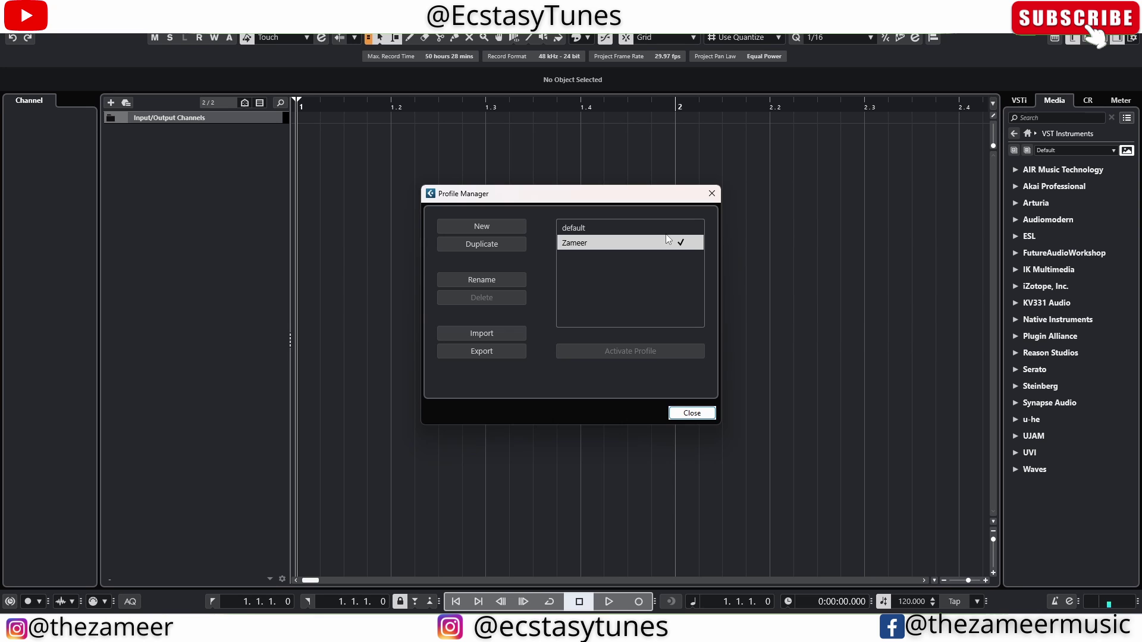
pyautogui.click(480, 333)
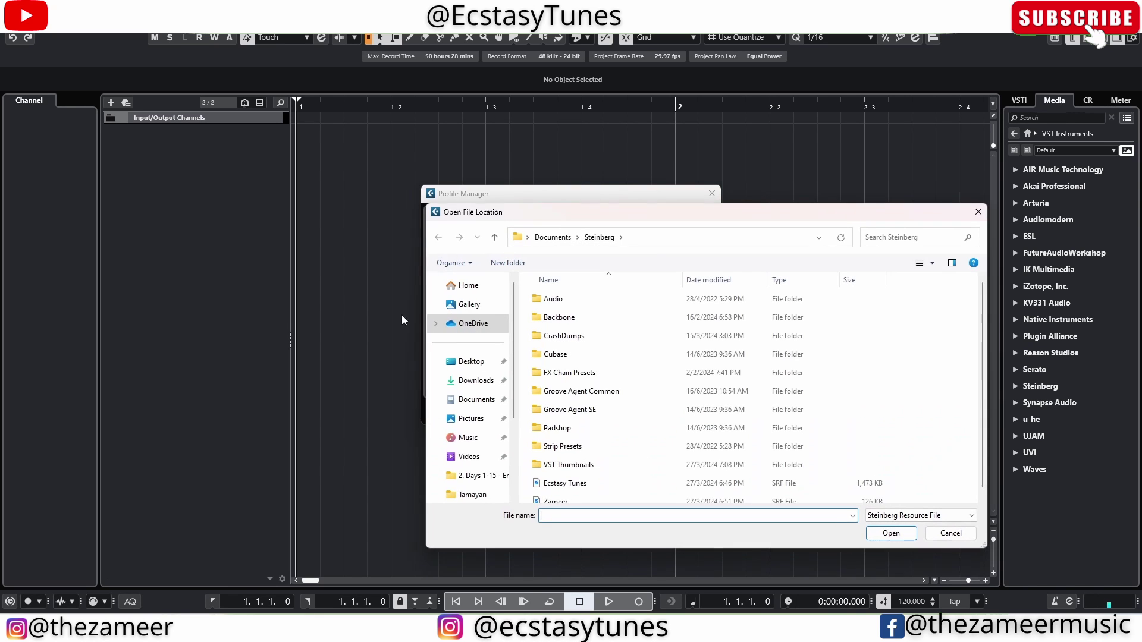
pyautogui.scroll(-1, 565, 440)
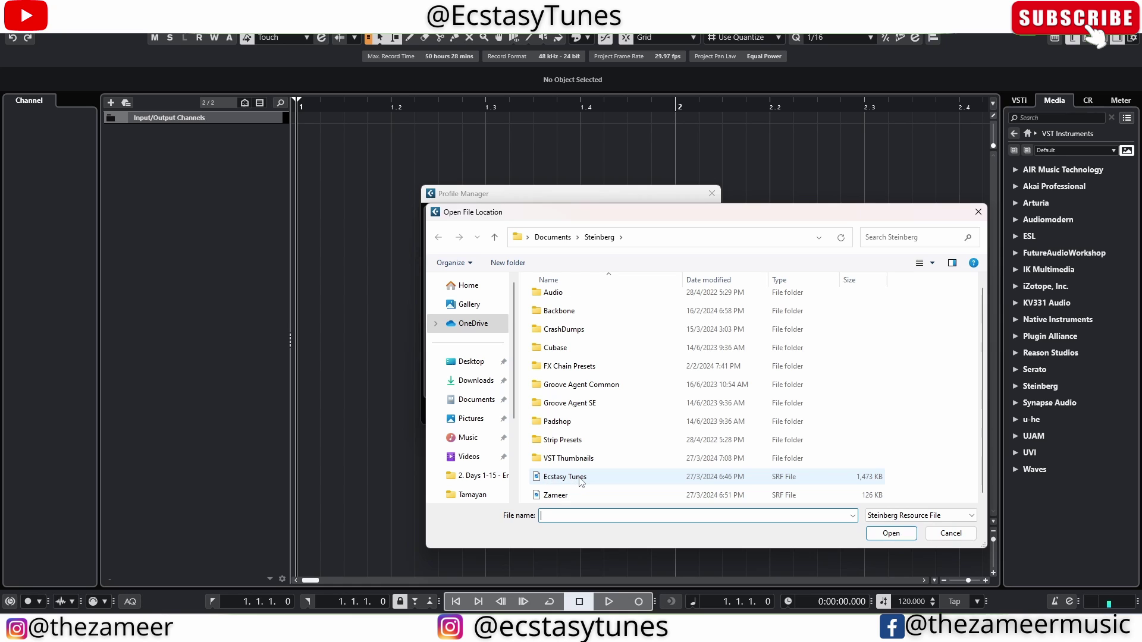
pyautogui.click(581, 479)
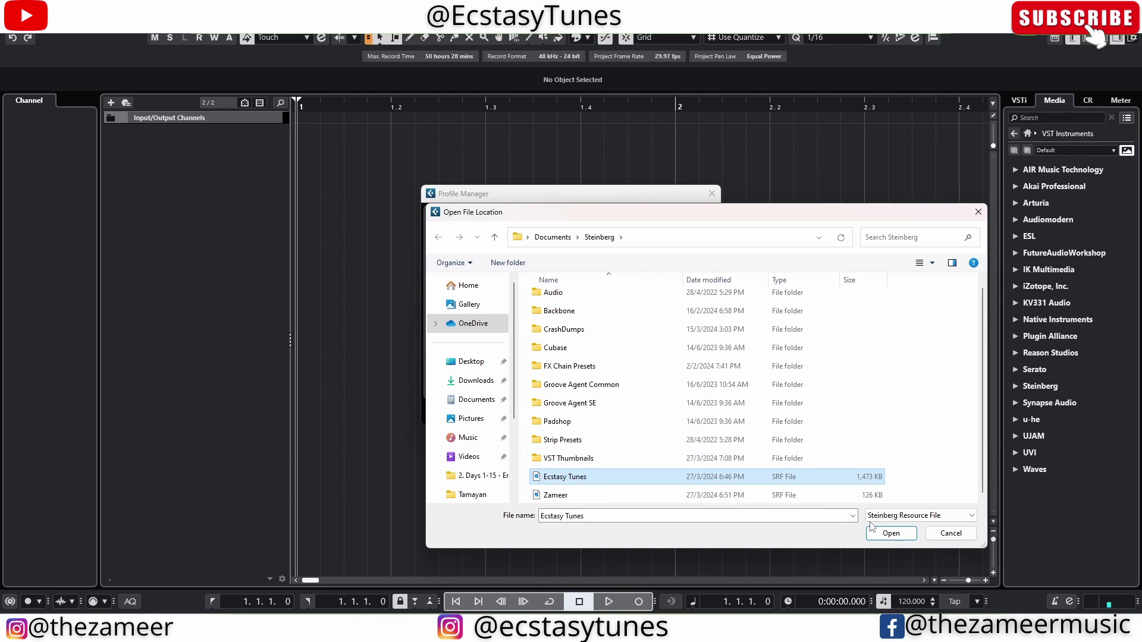
pyautogui.click(891, 533)
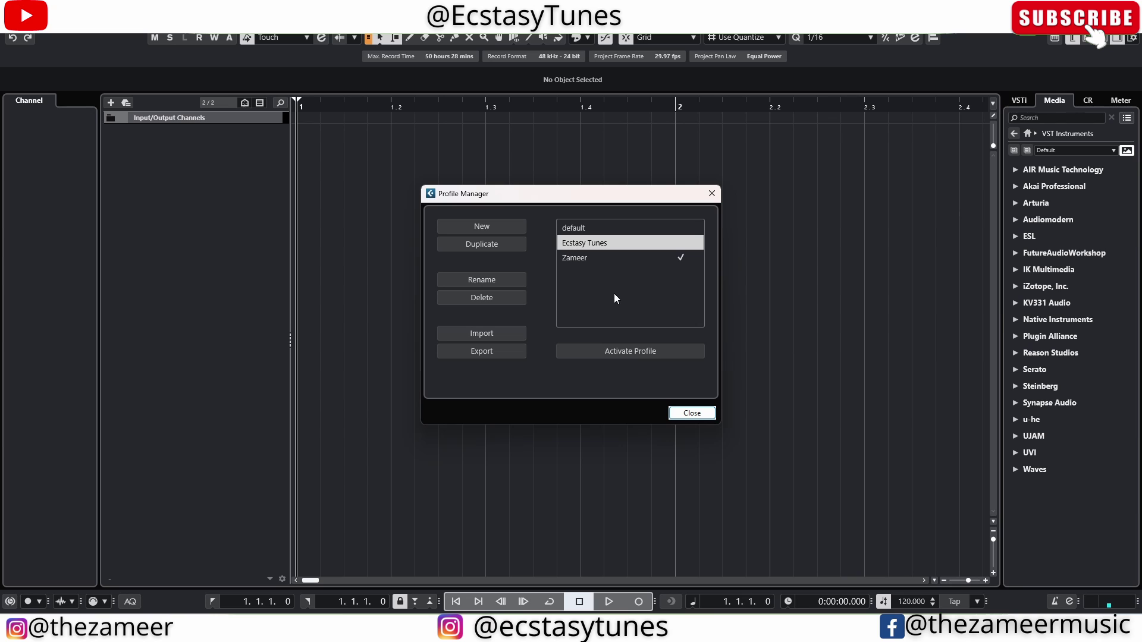
# Activate the imported Ecstasy Tunes profile, acknowledge the restart notice and close the Profile Manager
pyautogui.click(632, 229)
pyautogui.click(632, 244)
pyautogui.click(634, 260)
pyautogui.click(634, 245)
pyautogui.click(629, 229)
pyautogui.click(633, 242)
pyautogui.click(592, 231)
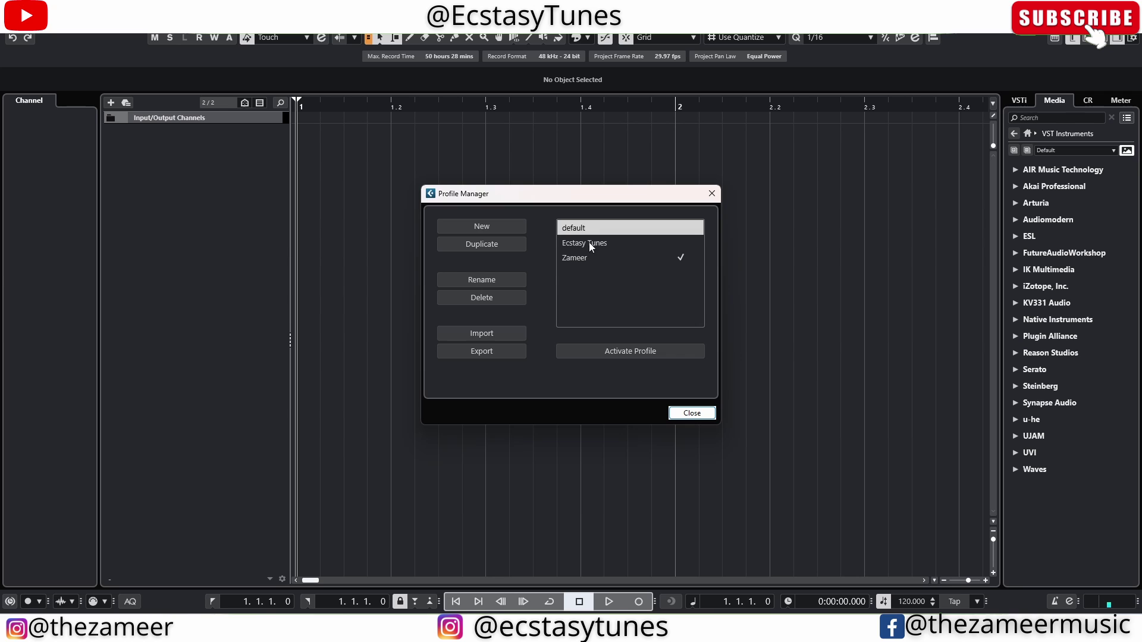
pyautogui.click(589, 244)
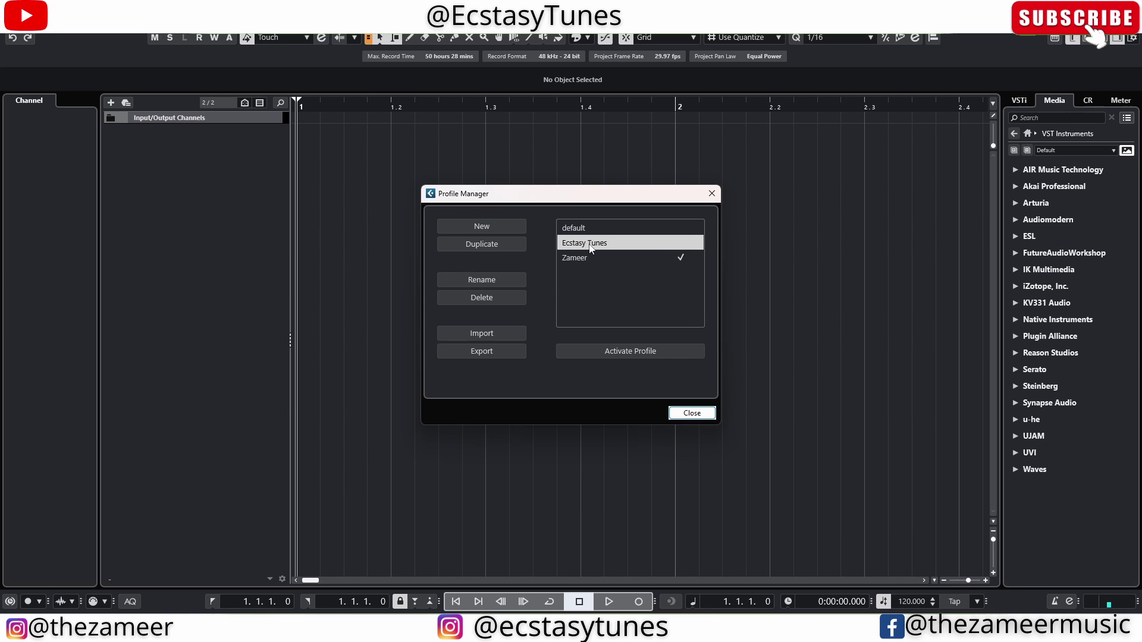
pyautogui.click(629, 352)
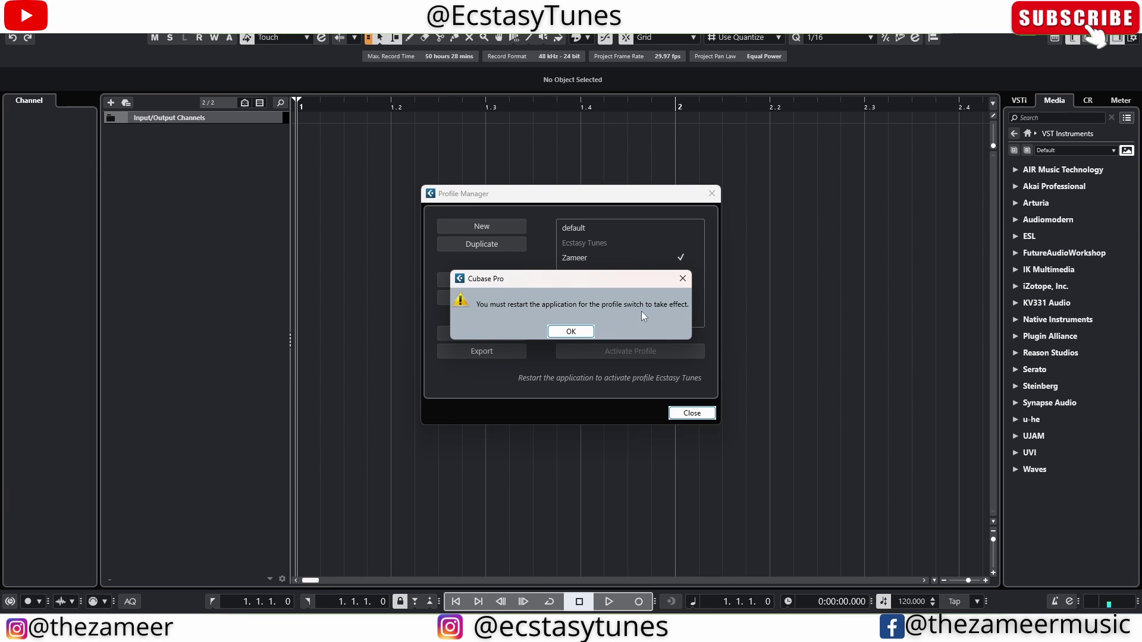
pyautogui.click(571, 333)
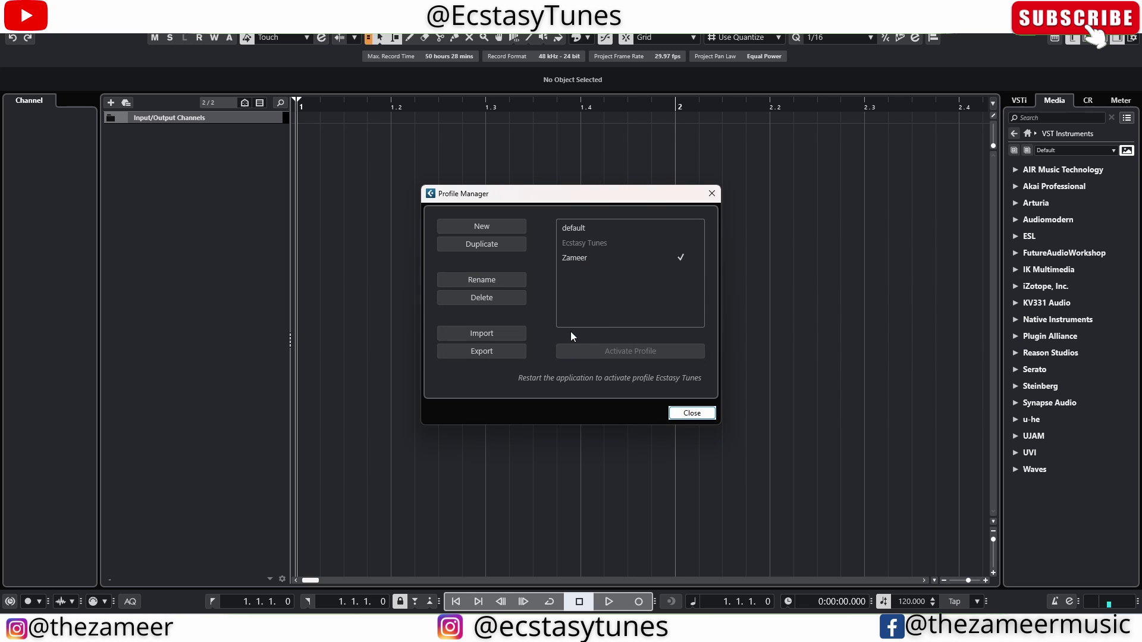
pyautogui.click(692, 413)
# Quit Cubase without saving the project, restart Cubase 13 and create an empty project in the 30.1.24 folder
pyautogui.click(12, 24)
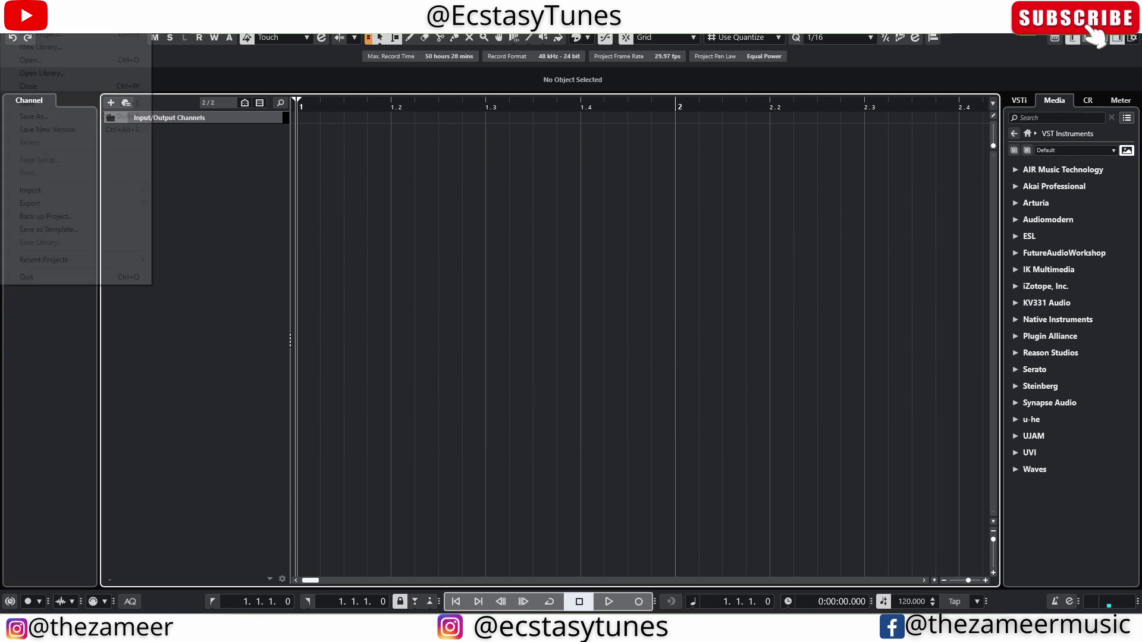
pyautogui.click(82, 277)
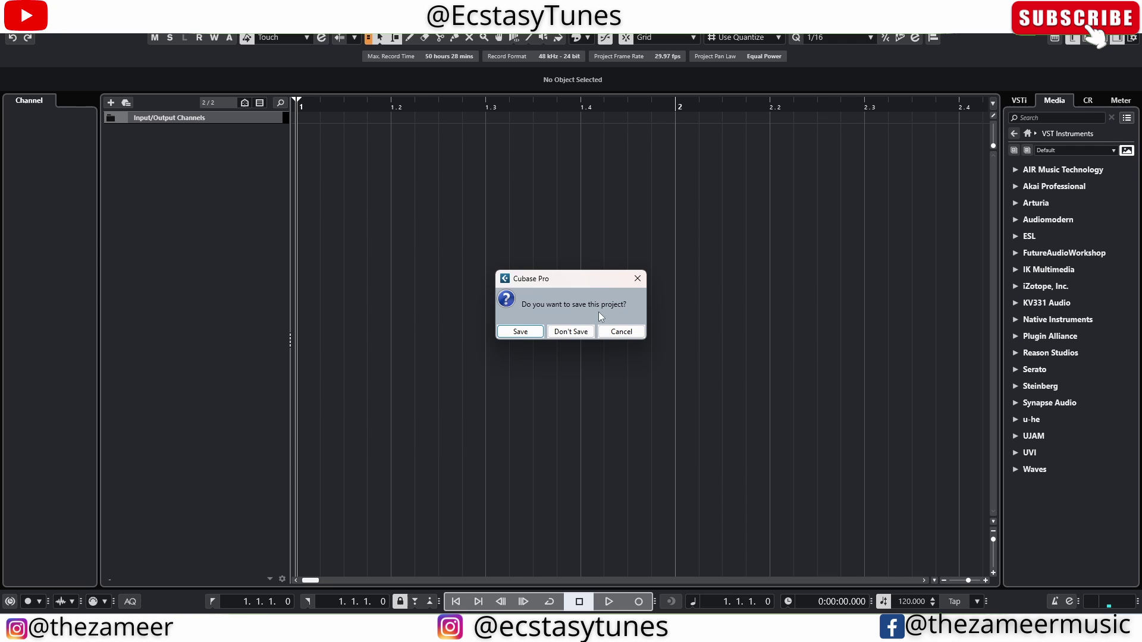
pyautogui.click(560, 335)
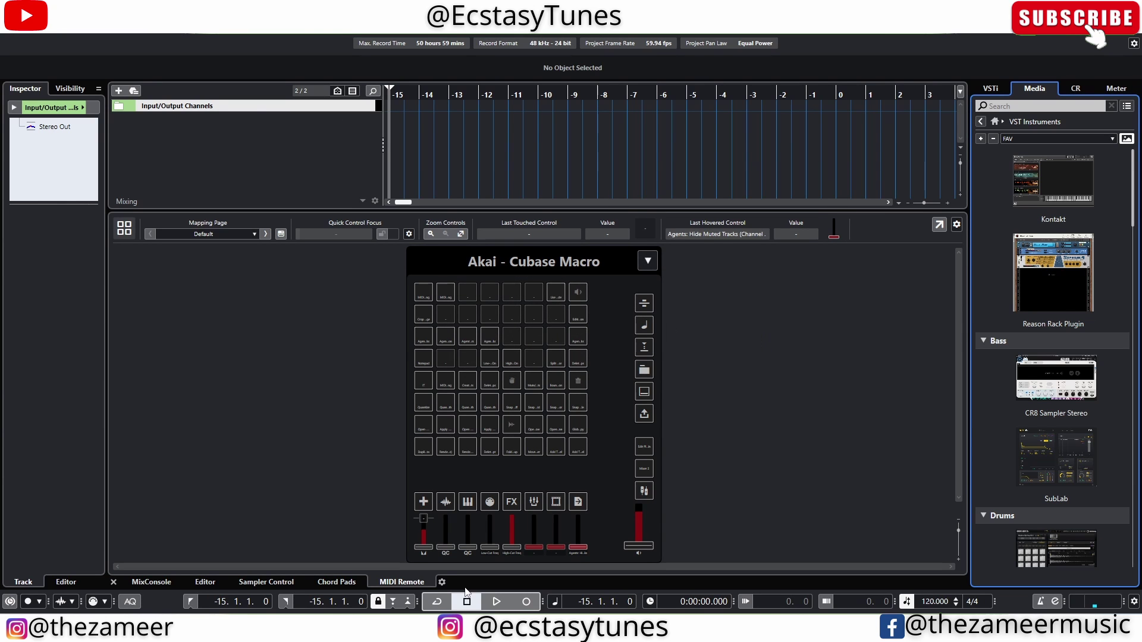
pyautogui.press('super')
pyautogui.scroll(-2, 665, 357)
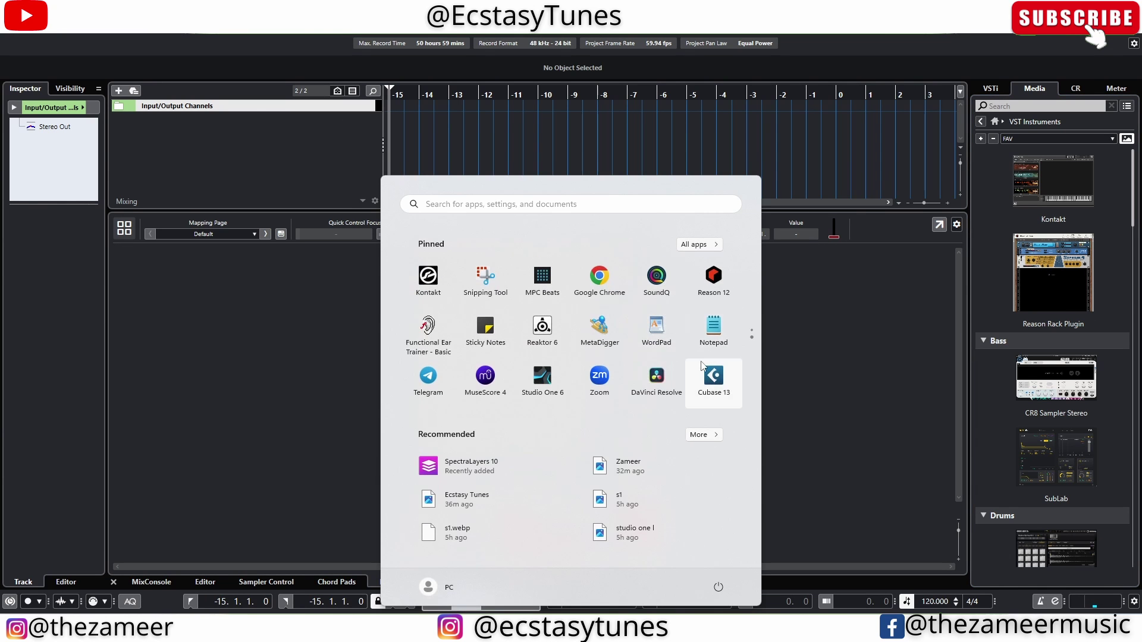
pyautogui.click(714, 397)
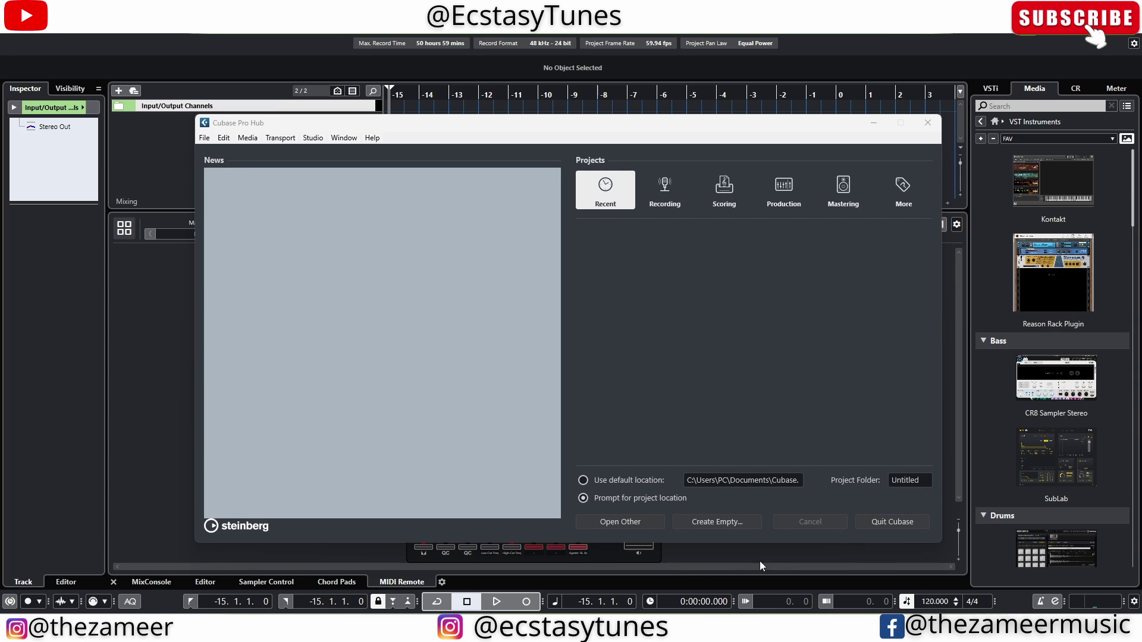
pyautogui.click(726, 527)
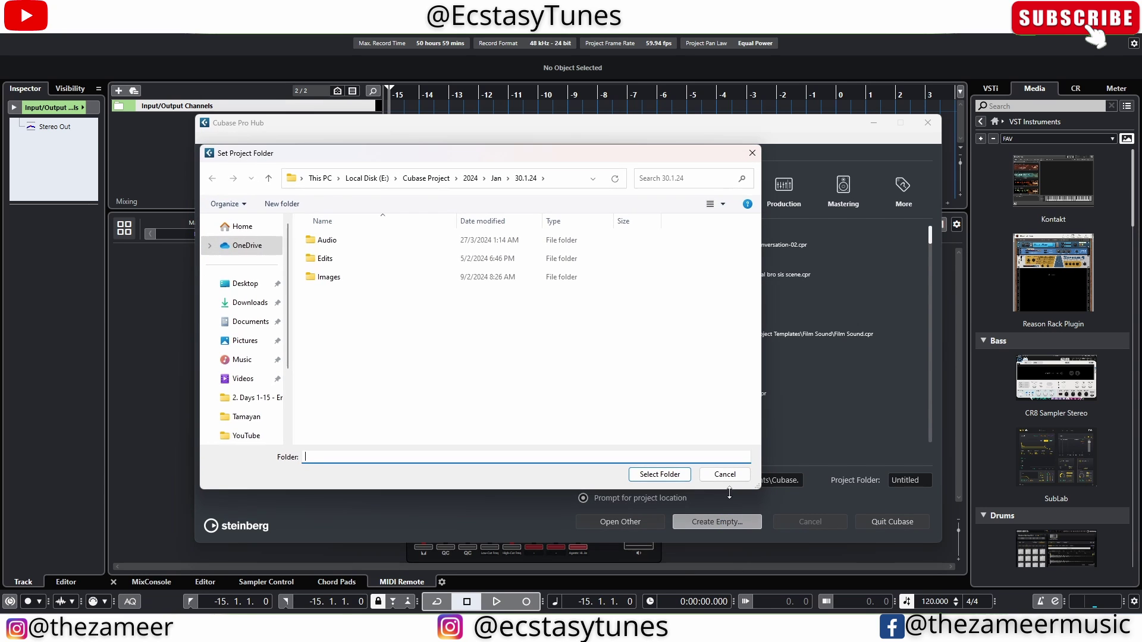
pyautogui.click(659, 474)
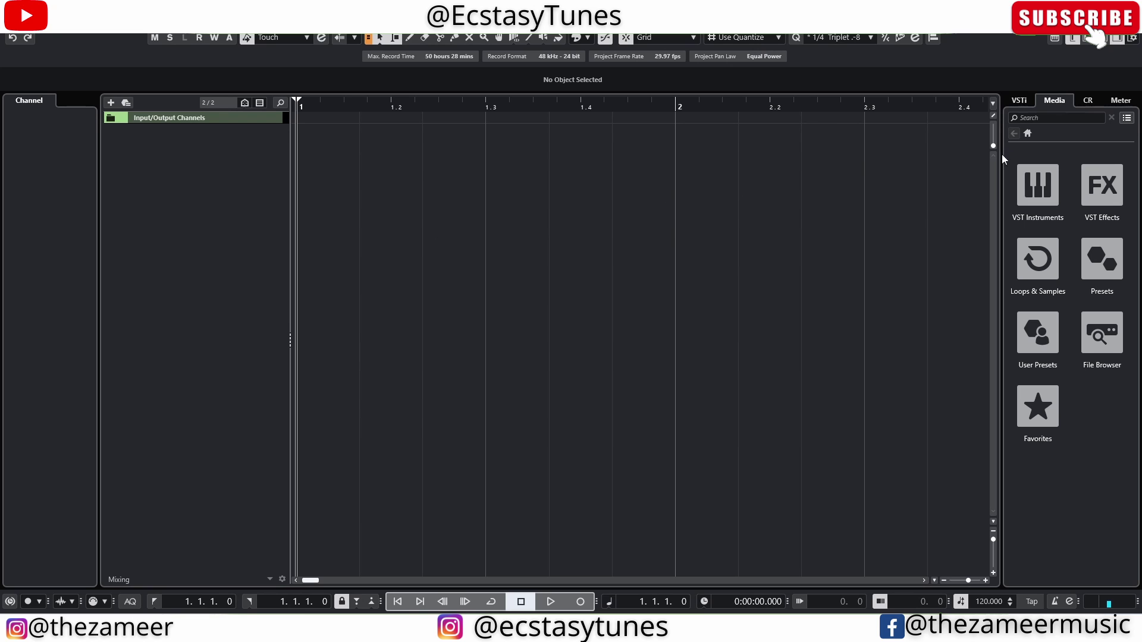
# List the VST Instruments in the new project and check the plug-in collections, ending with FAV selected
pyautogui.click(1033, 193)
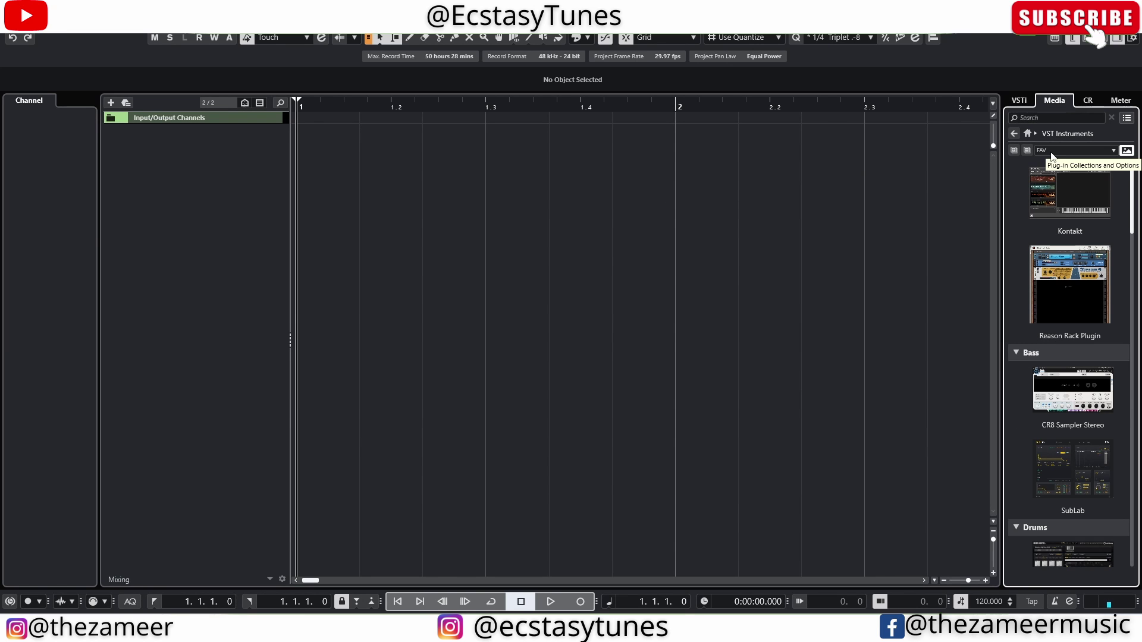
pyautogui.click(1044, 151)
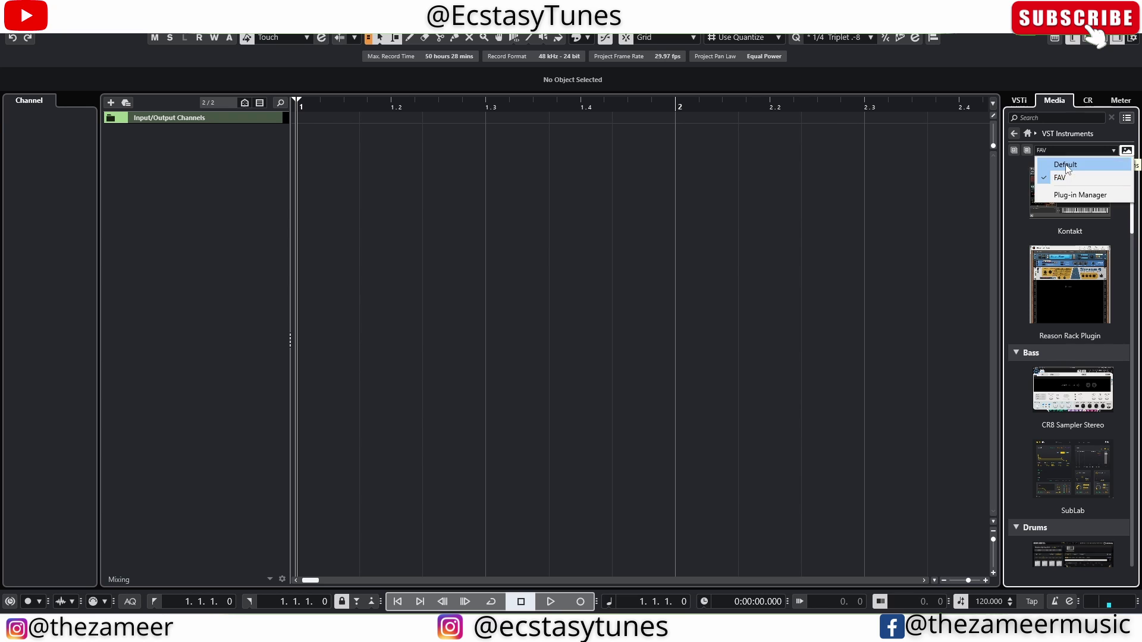
pyautogui.click(1065, 165)
pyautogui.click(1054, 151)
pyautogui.click(1060, 178)
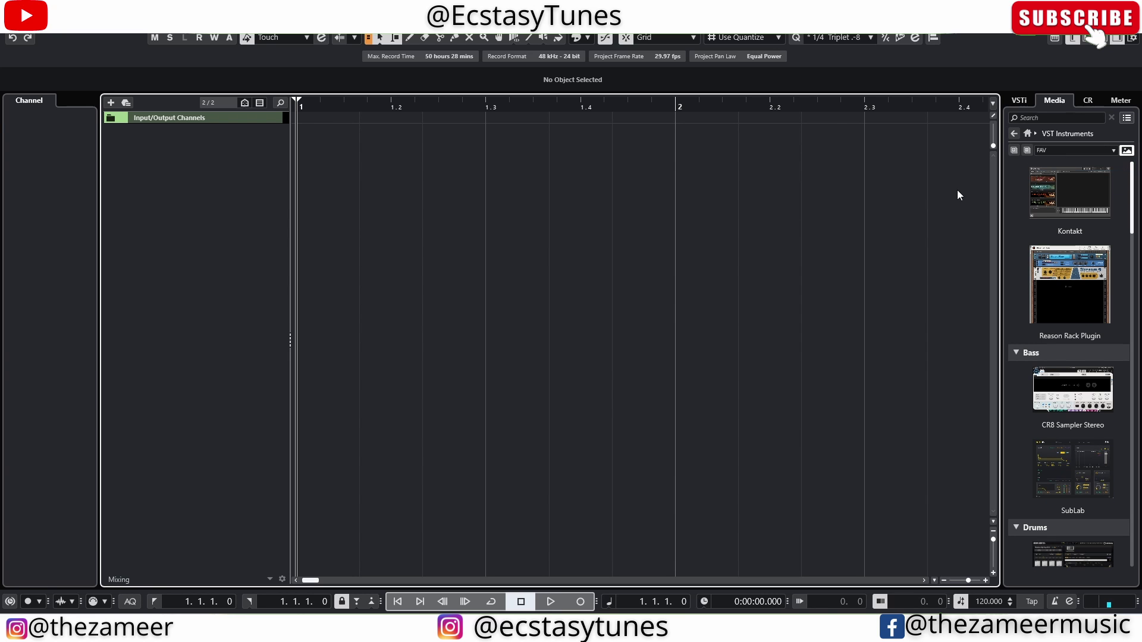
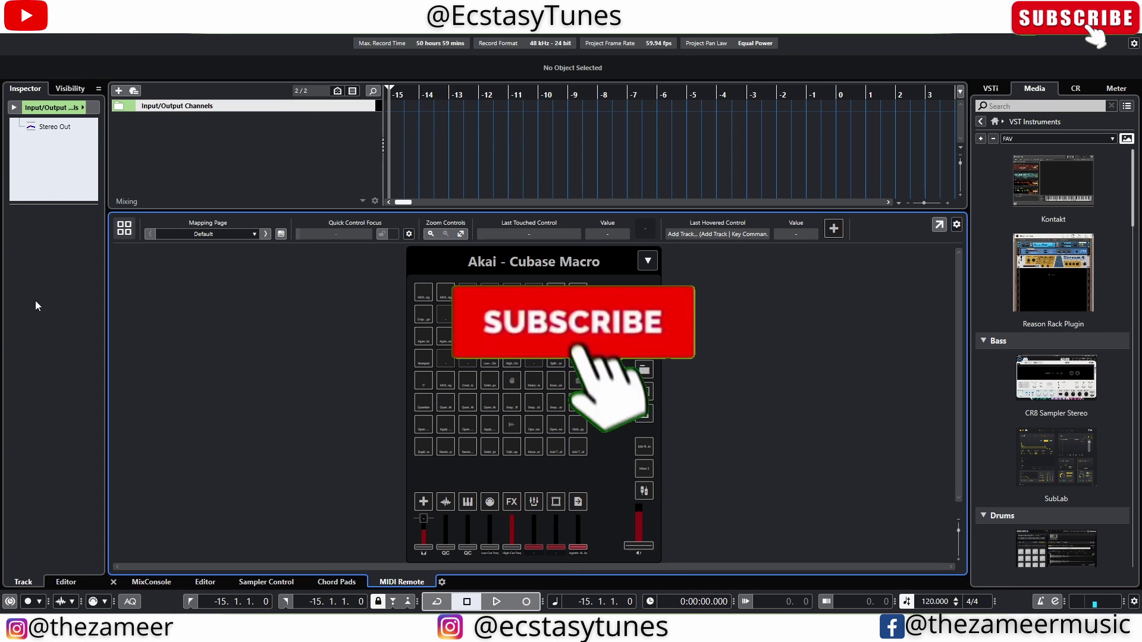
# In the customized setup, open the Preferences, view and cancel the preset naming dialog, and check the available preference presets
pyautogui.click(47, 24)
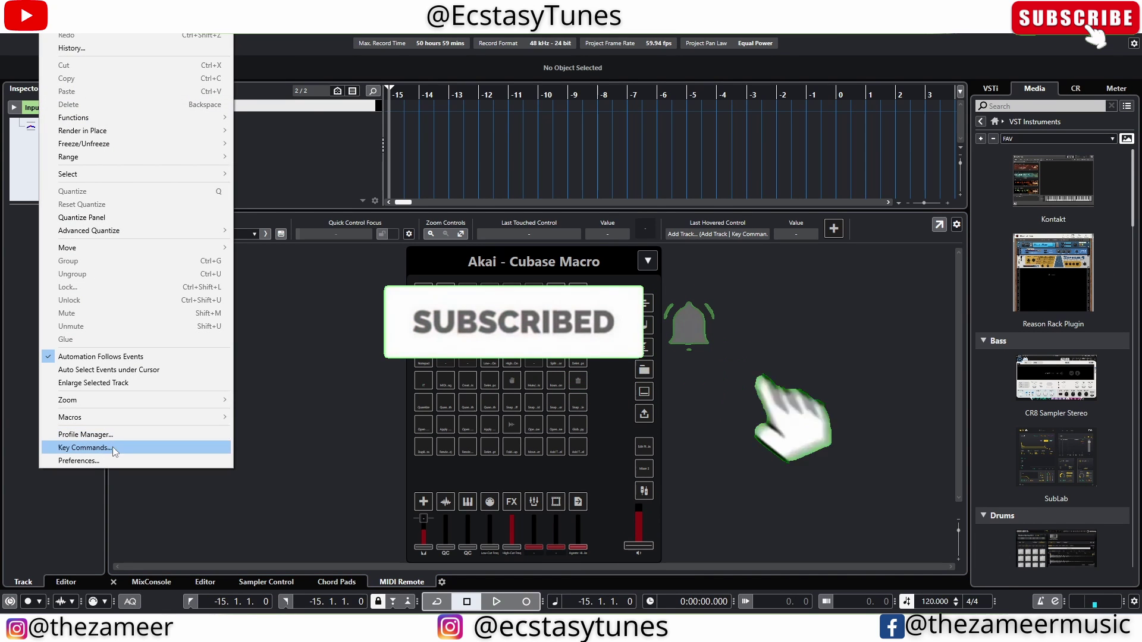
pyautogui.click(87, 463)
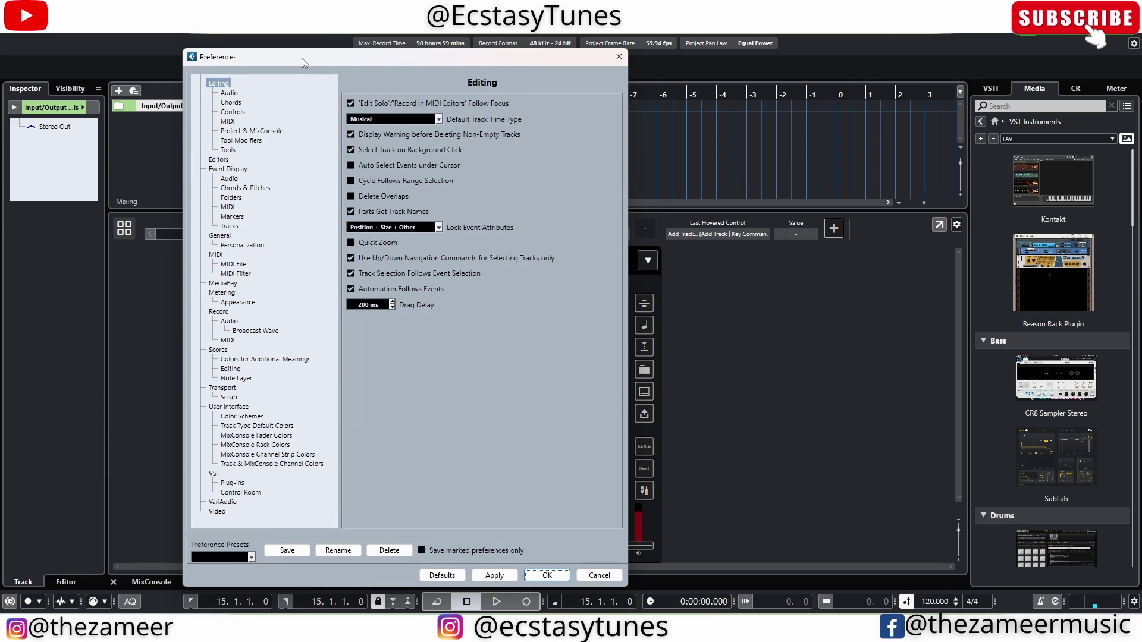
pyautogui.moveTo(303, 59); pyautogui.dragTo(310, 36)
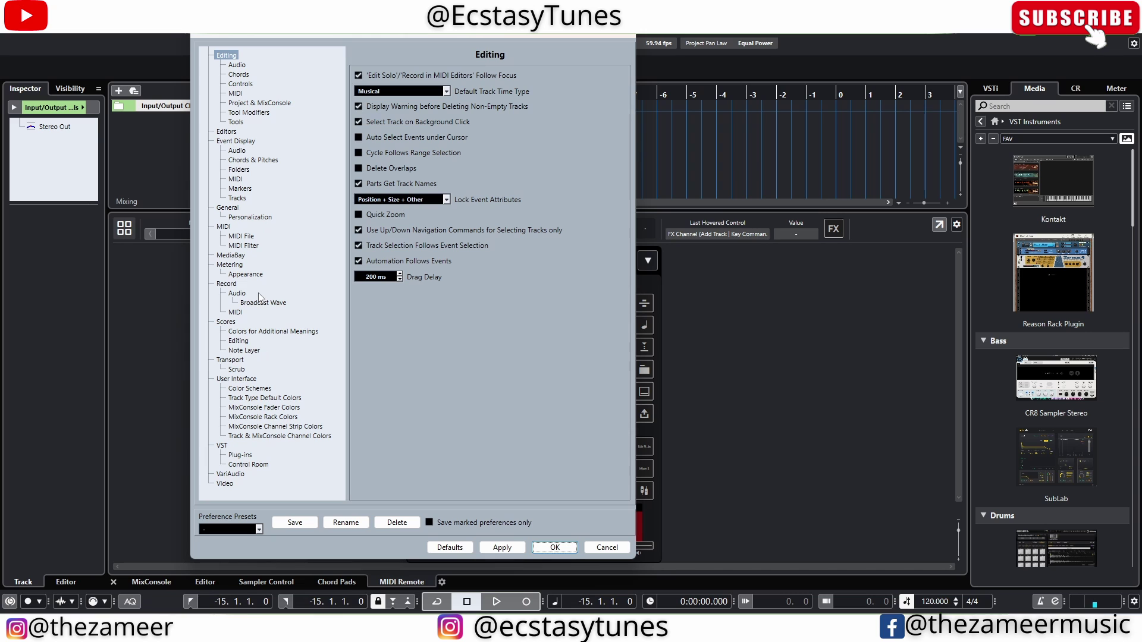
pyautogui.click(293, 525)
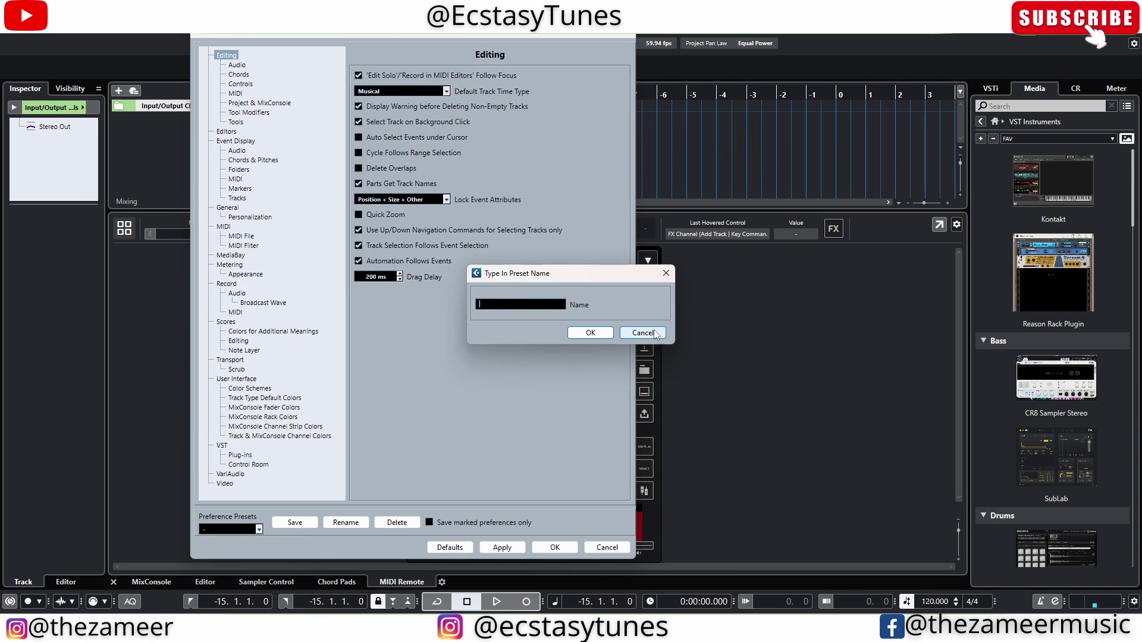
pyautogui.click(642, 333)
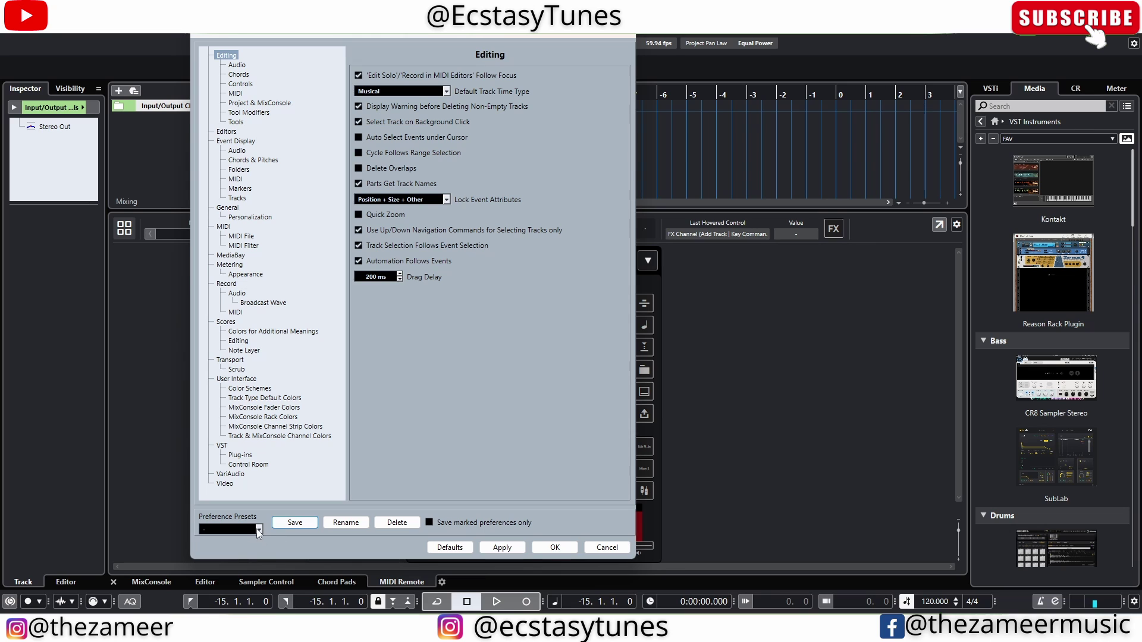
pyautogui.click(259, 529)
pyautogui.click(229, 522)
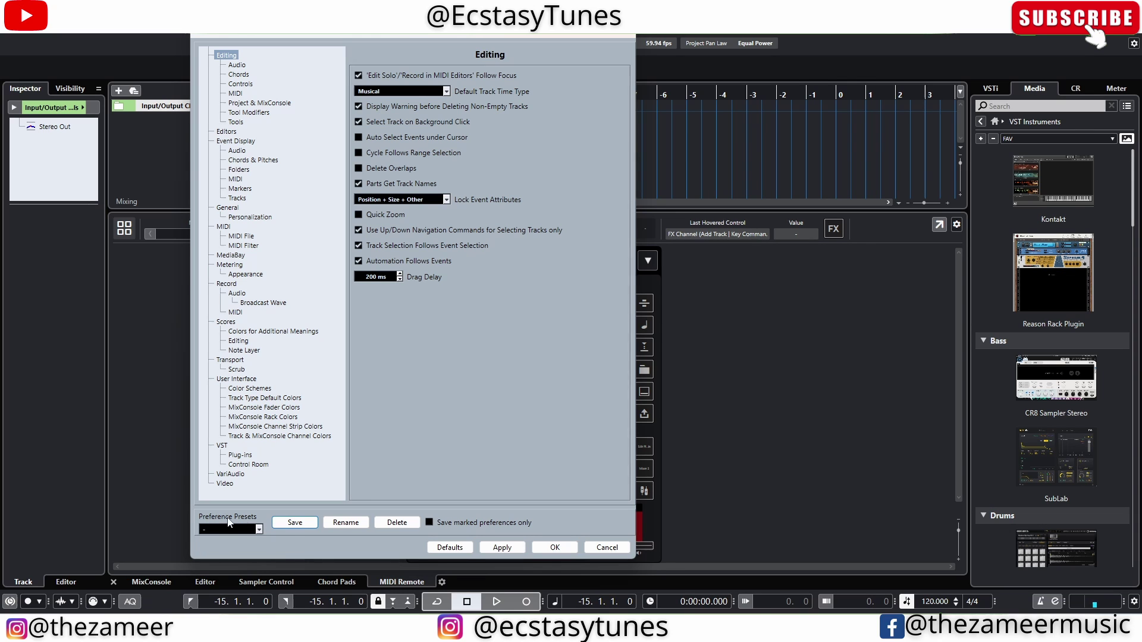
# Check the entries in the list of preference presets and cancel the Preferences
pyautogui.click(258, 531)
pyautogui.click(243, 544)
pyautogui.click(605, 548)
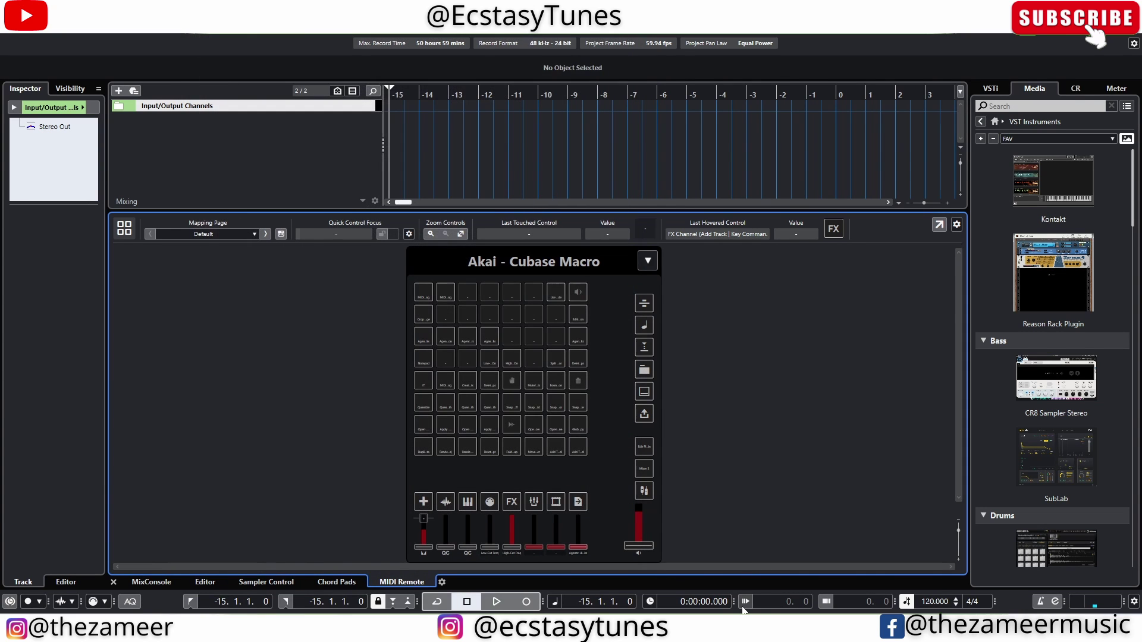
# In the media browser, go to the Mixing Pop user folder and show its POP template in Explorer
pyautogui.click(994, 121)
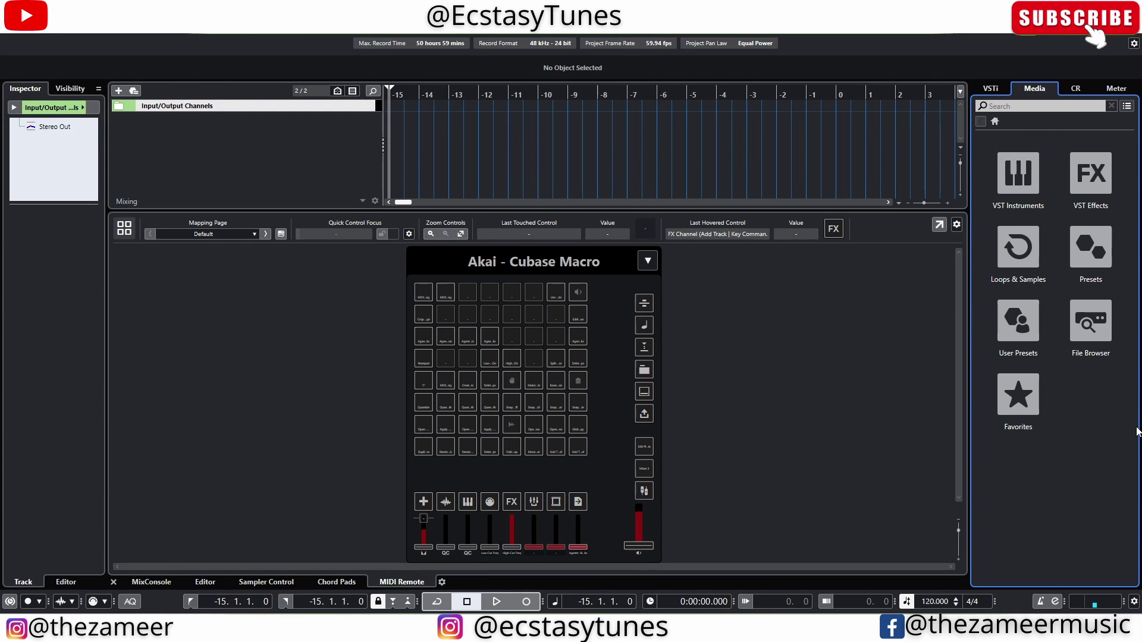
pyautogui.click(1089, 321)
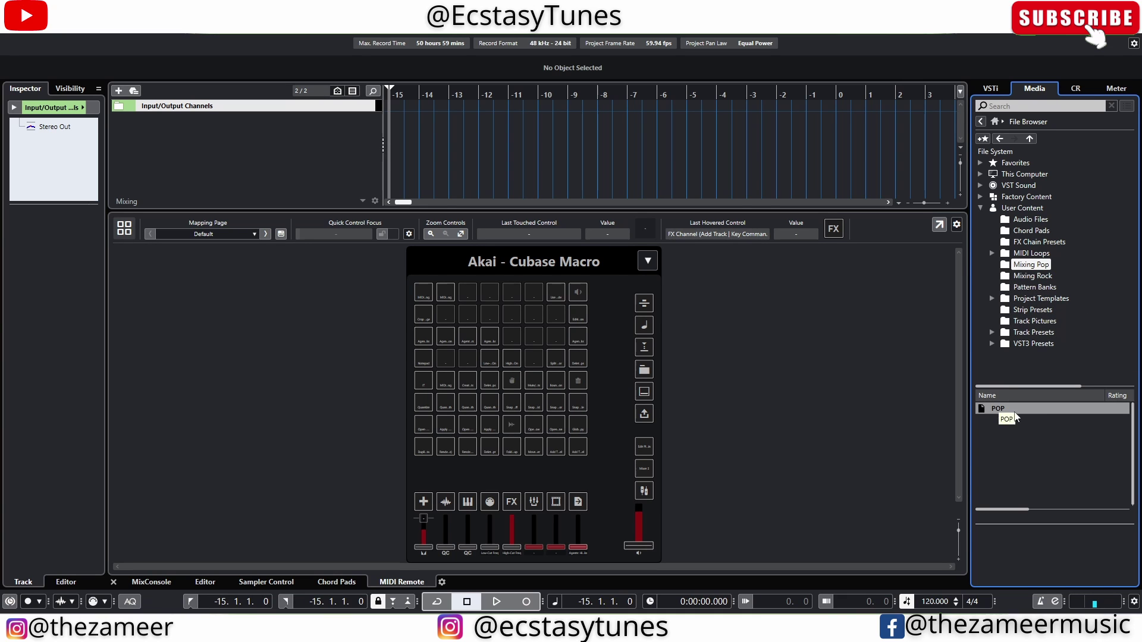
pyautogui.rightClick(993, 412)
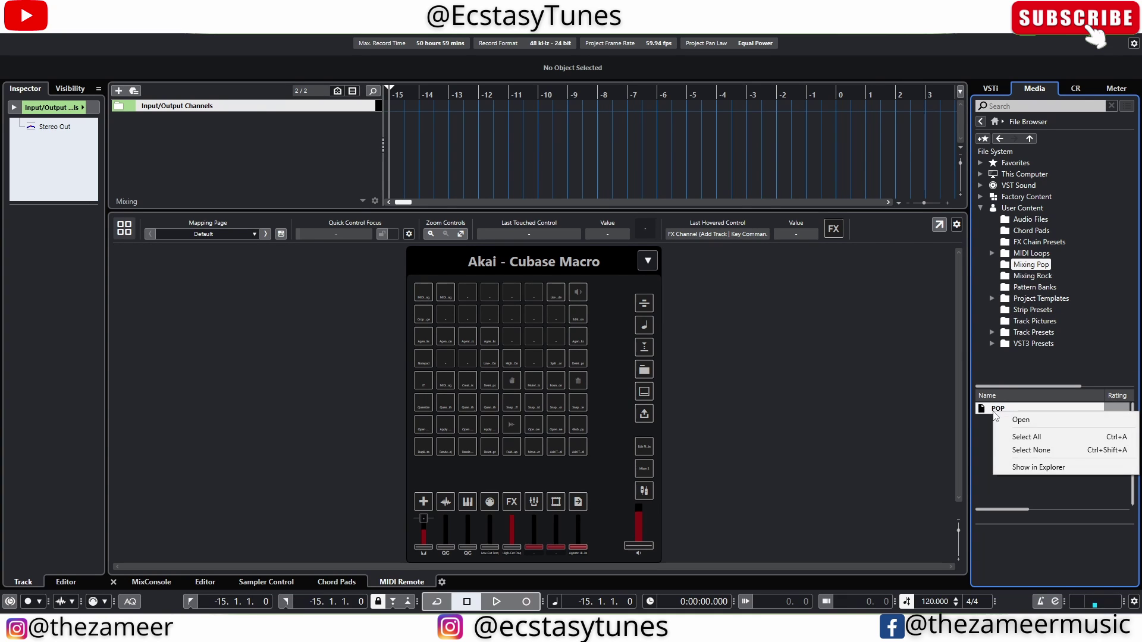
pyautogui.click(1073, 468)
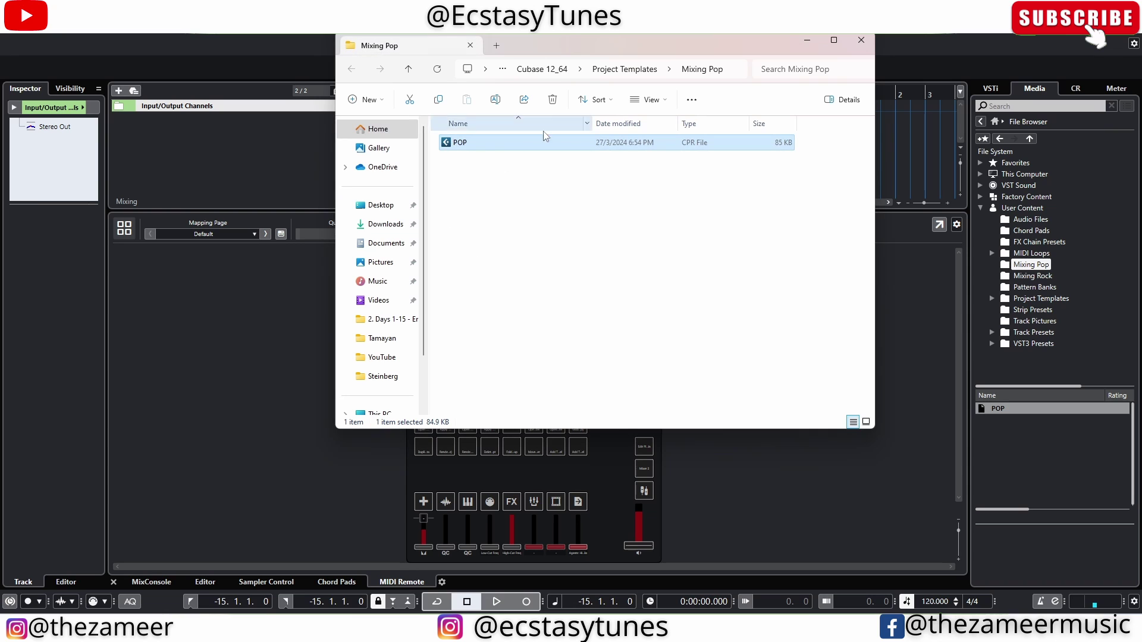
# Go up to the Cubase 12_64 folder, open Presets\Configurations and locate the Ecstasy Tunes preset file
pyautogui.click(624, 72)
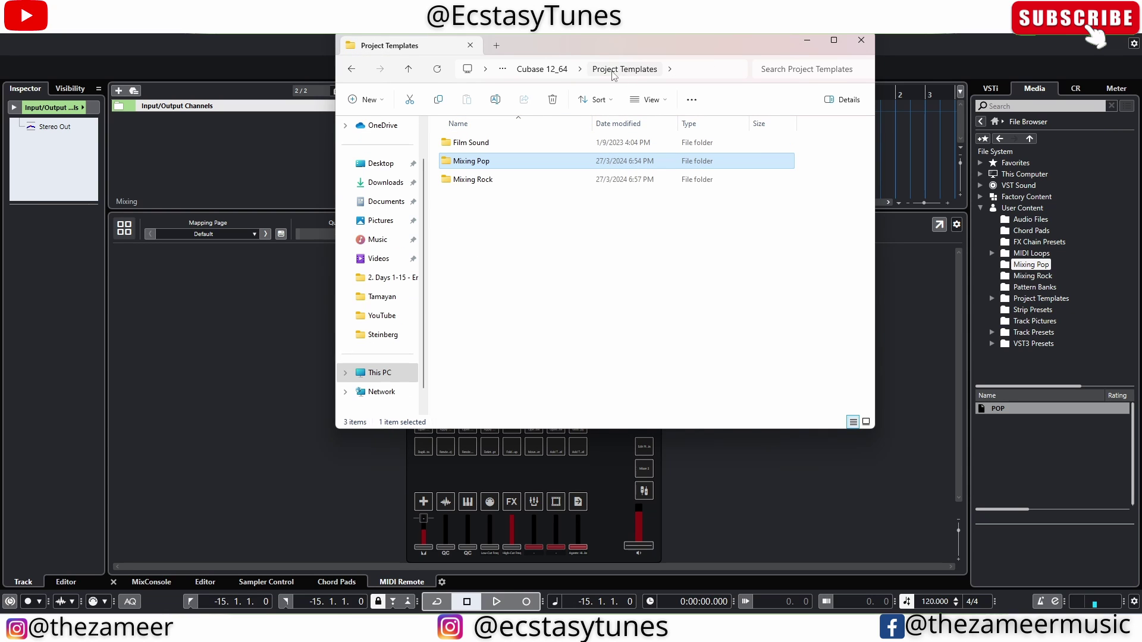
pyautogui.click(545, 73)
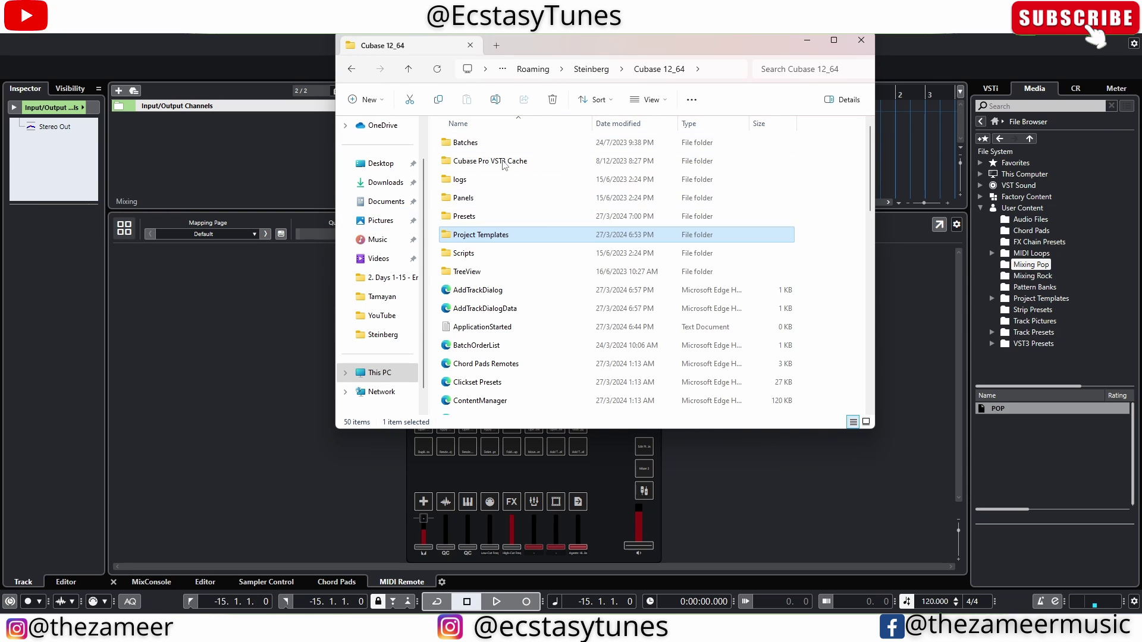
pyautogui.doubleClick(465, 219)
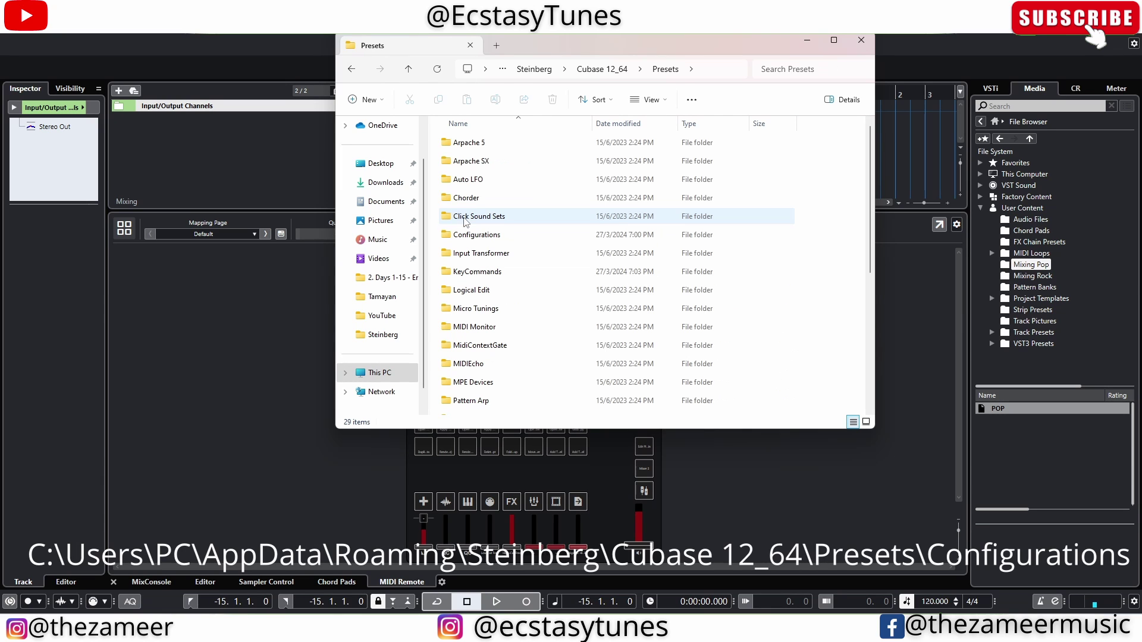
pyautogui.click(476, 237)
pyautogui.doubleClick(475, 235)
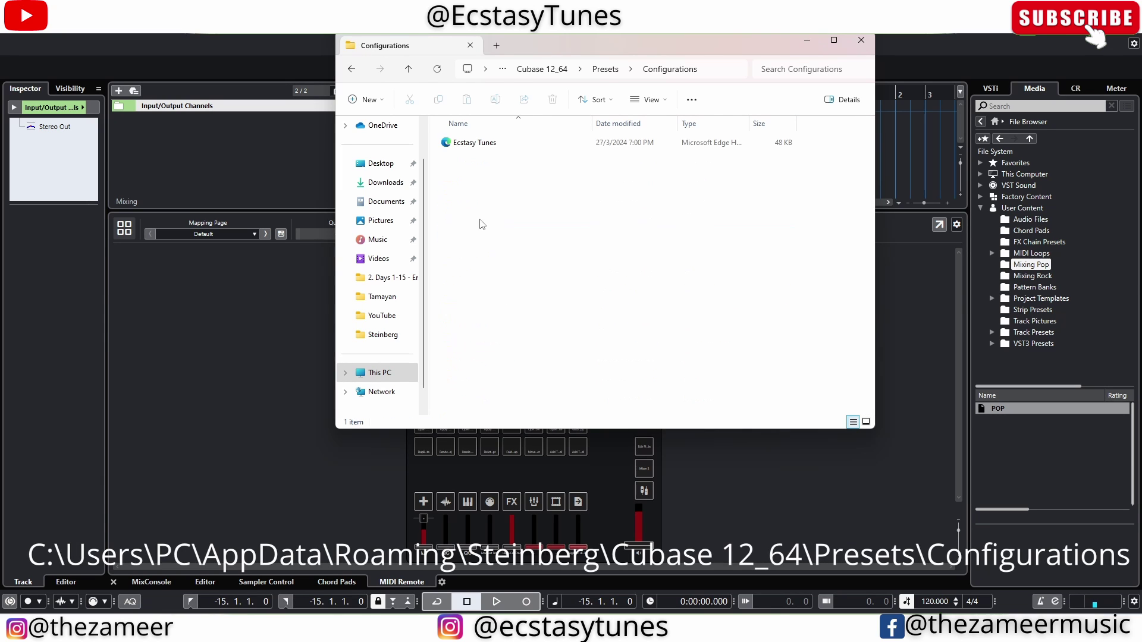
pyautogui.click(468, 144)
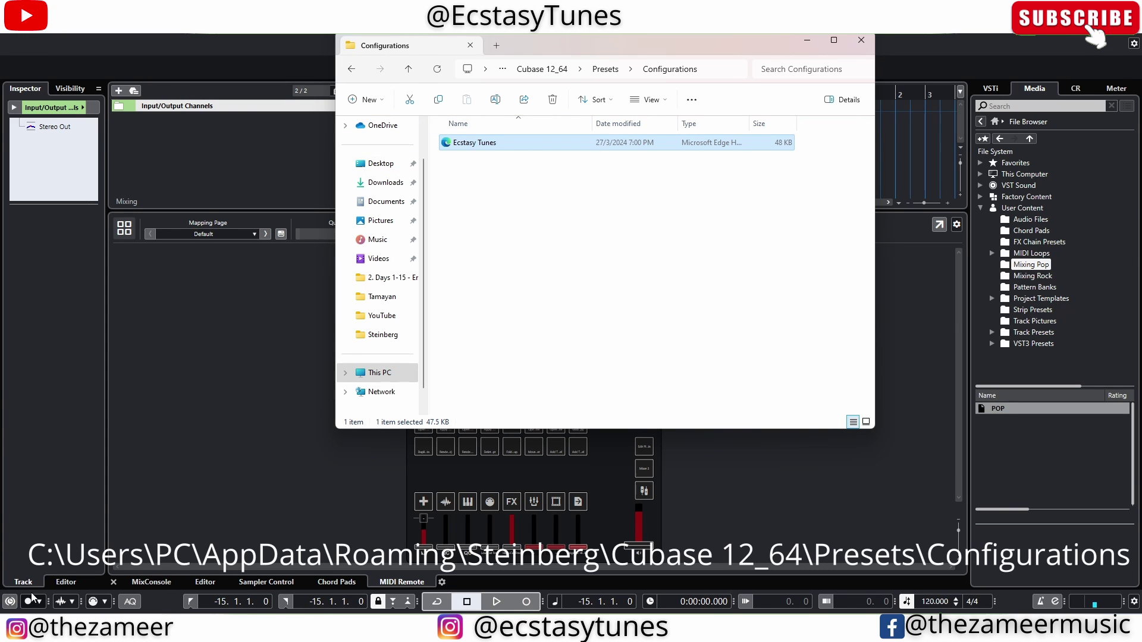
pyautogui.click(514, 180)
pyautogui.click(479, 145)
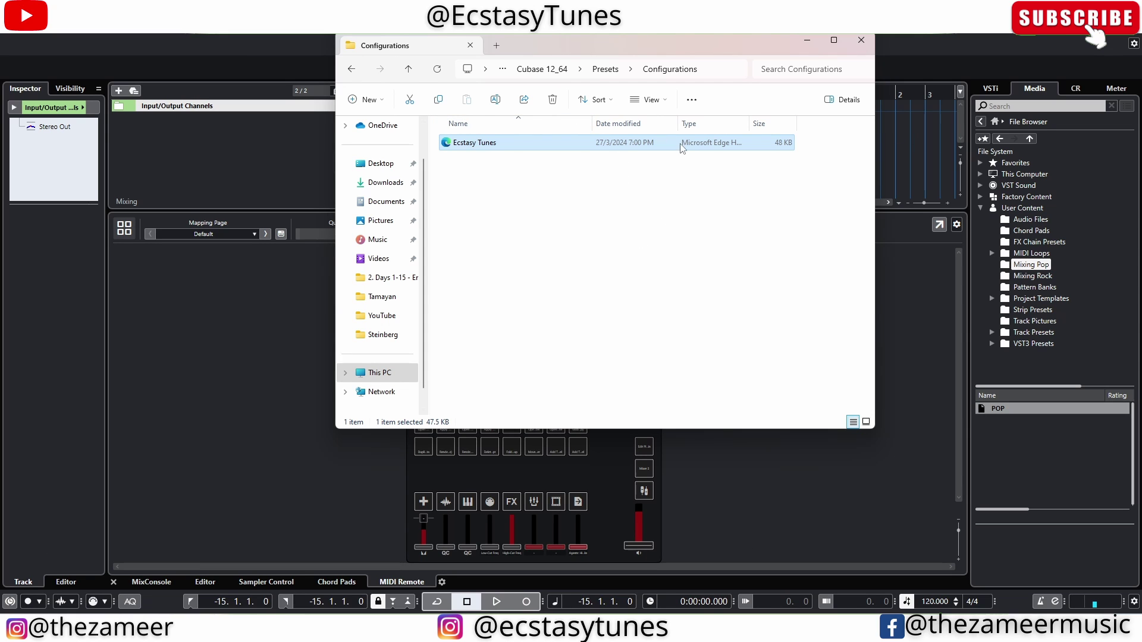
pyautogui.click(463, 165)
pyautogui.click(456, 148)
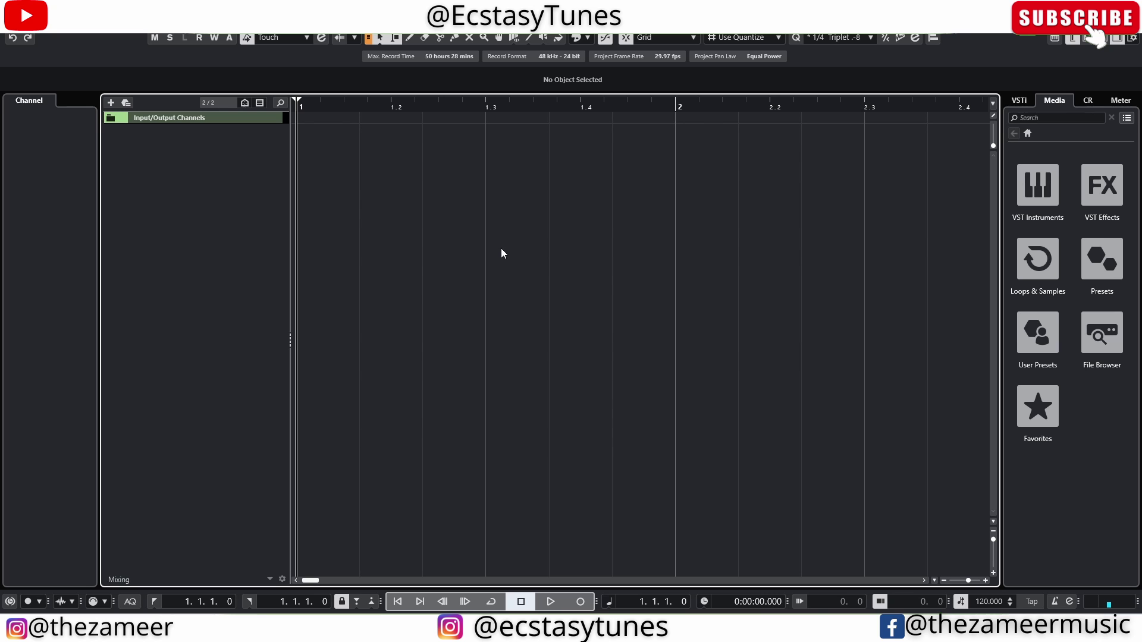
# In the Cubase 13 setup, save the current preferences as a preset named Default and confirm the Preferences
pyautogui.click(29, 24)
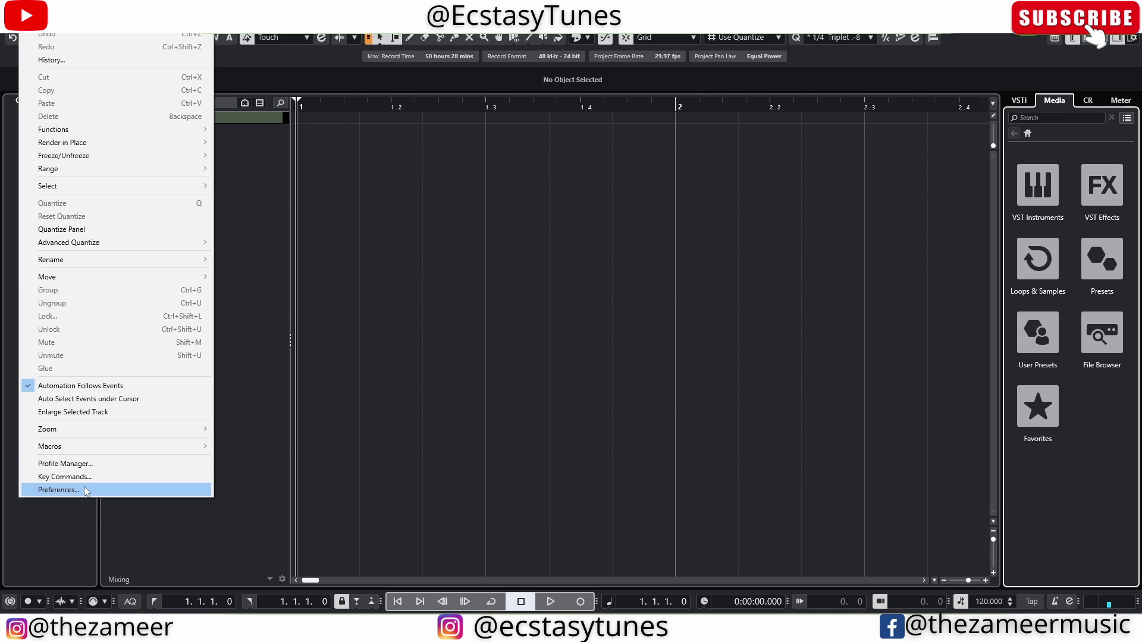
pyautogui.click(59, 489)
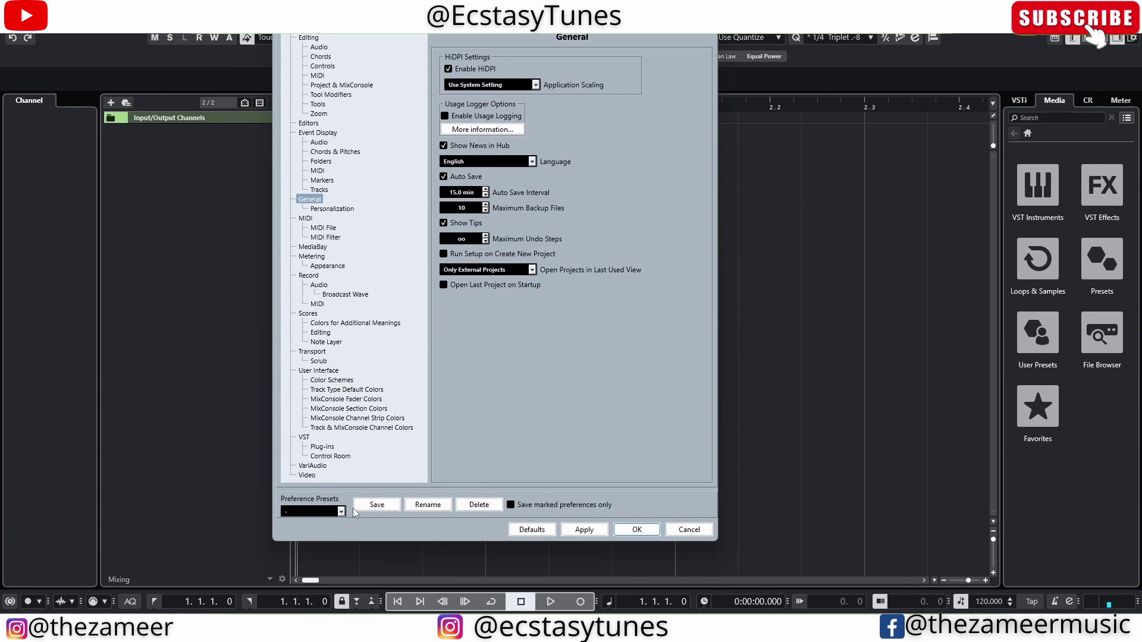
pyautogui.click(376, 505)
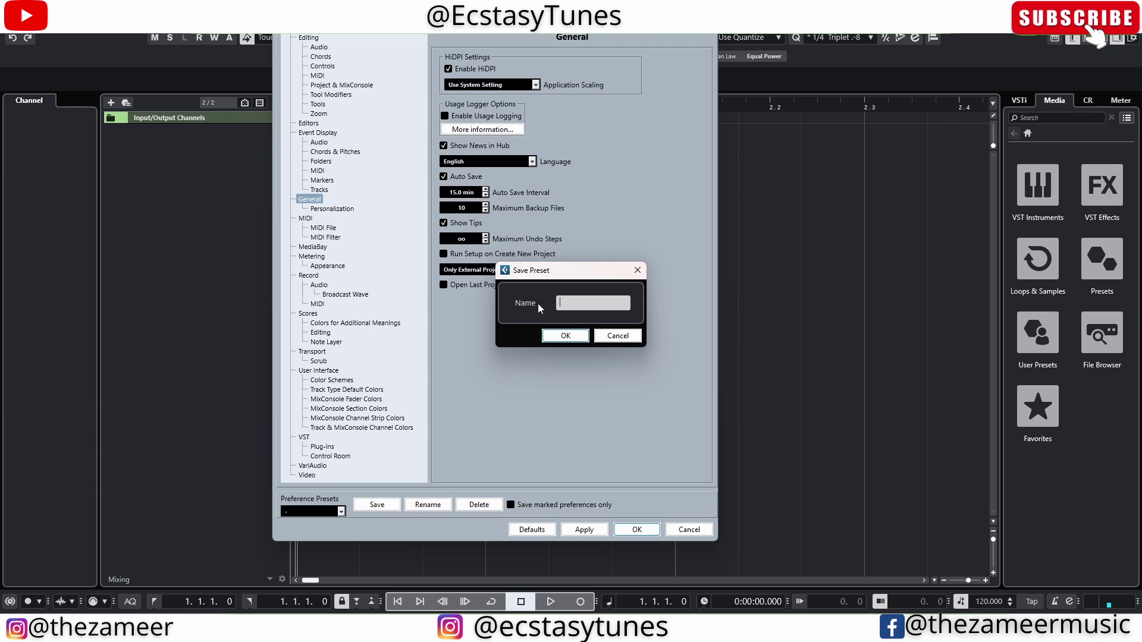
pyautogui.write('Default')
pyautogui.click(559, 336)
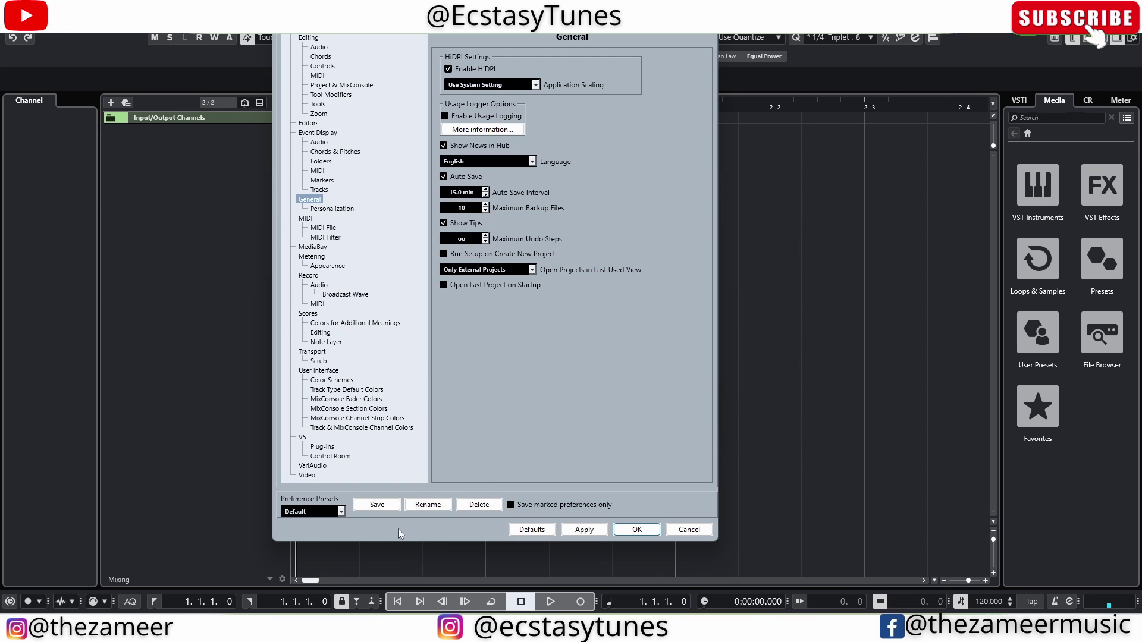
pyautogui.click(377, 504)
pyautogui.click(619, 334)
pyautogui.click(630, 530)
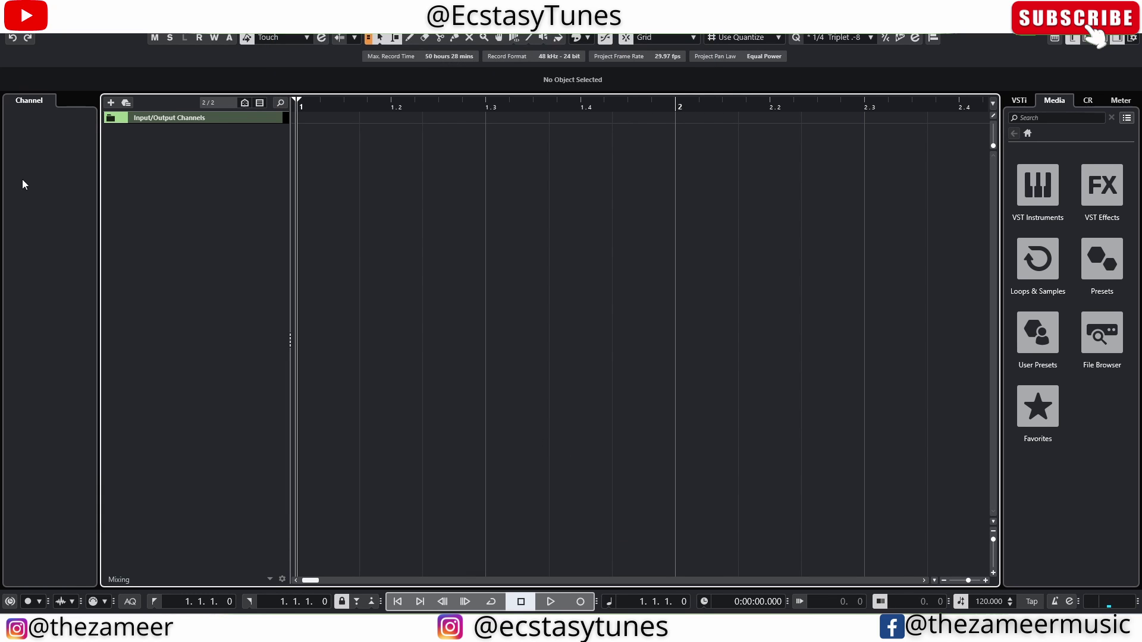
# In the Cubase 13 file browser, locate the Film Sound project template and show it in Explorer
pyautogui.click(1099, 336)
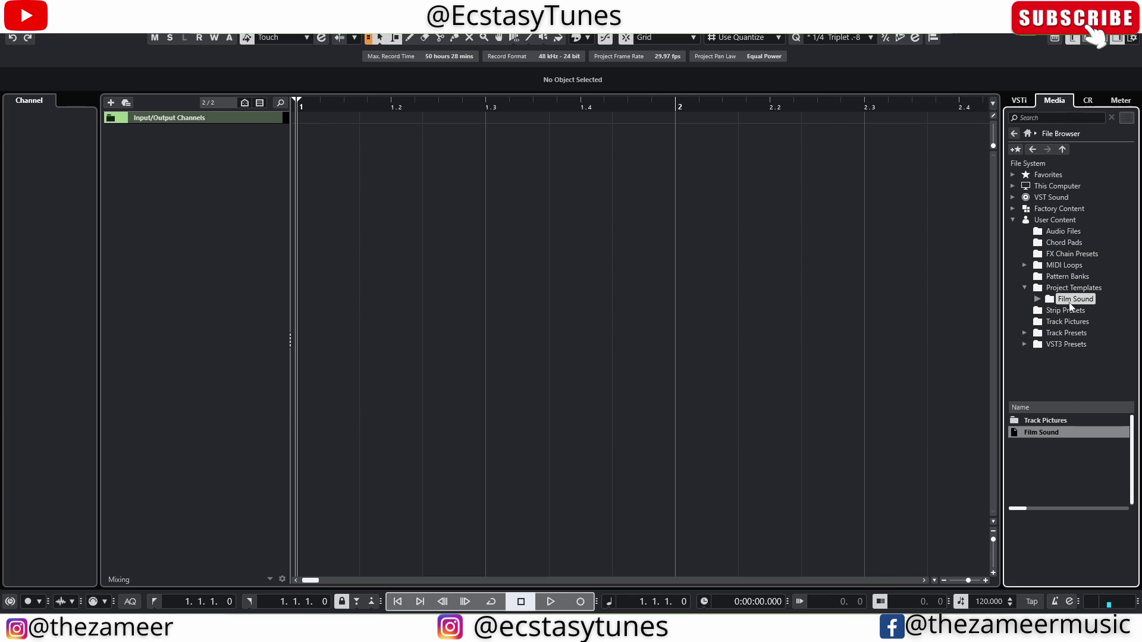
pyautogui.rightClick(1048, 437)
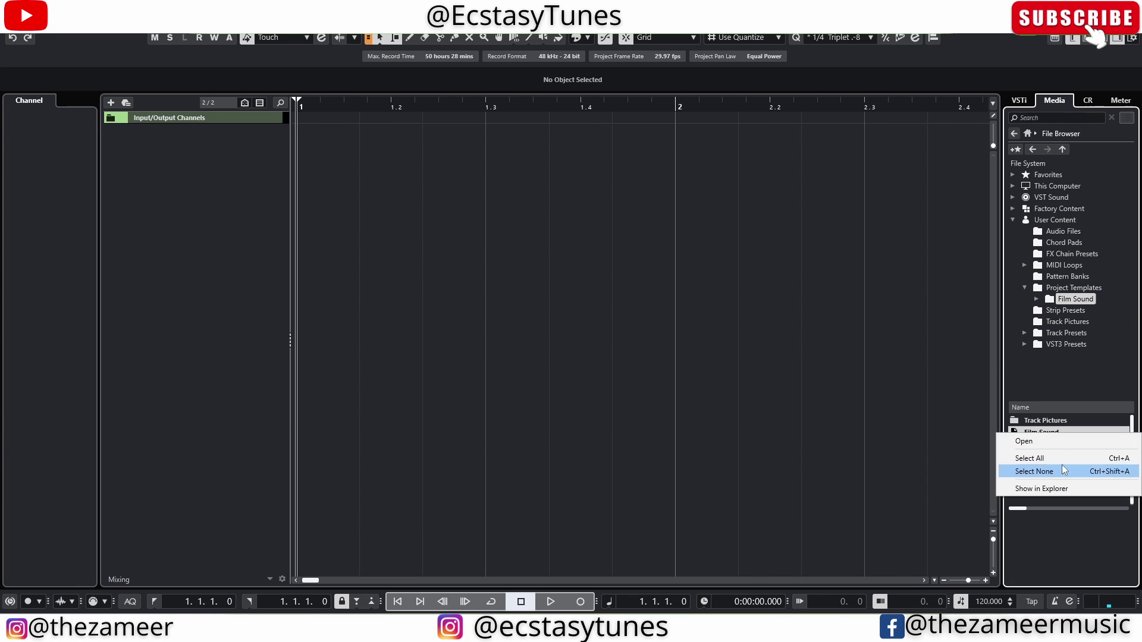
pyautogui.click(1058, 487)
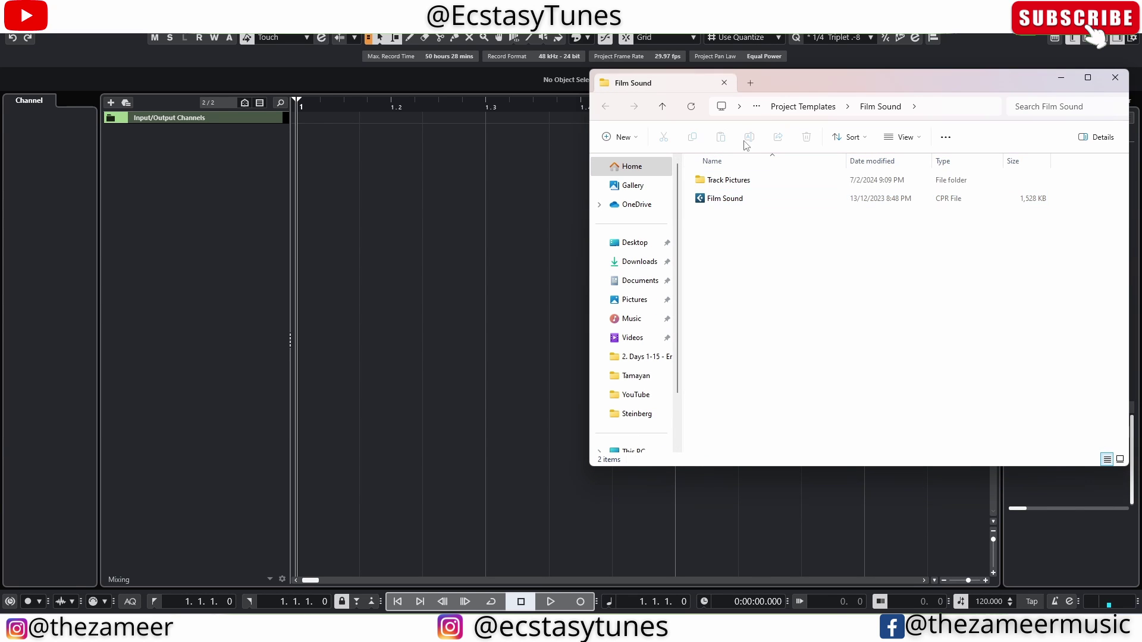
# Go up to the Cubase 13_64 folder and open its Presets\Configurations subfolder
pyautogui.click(820, 109)
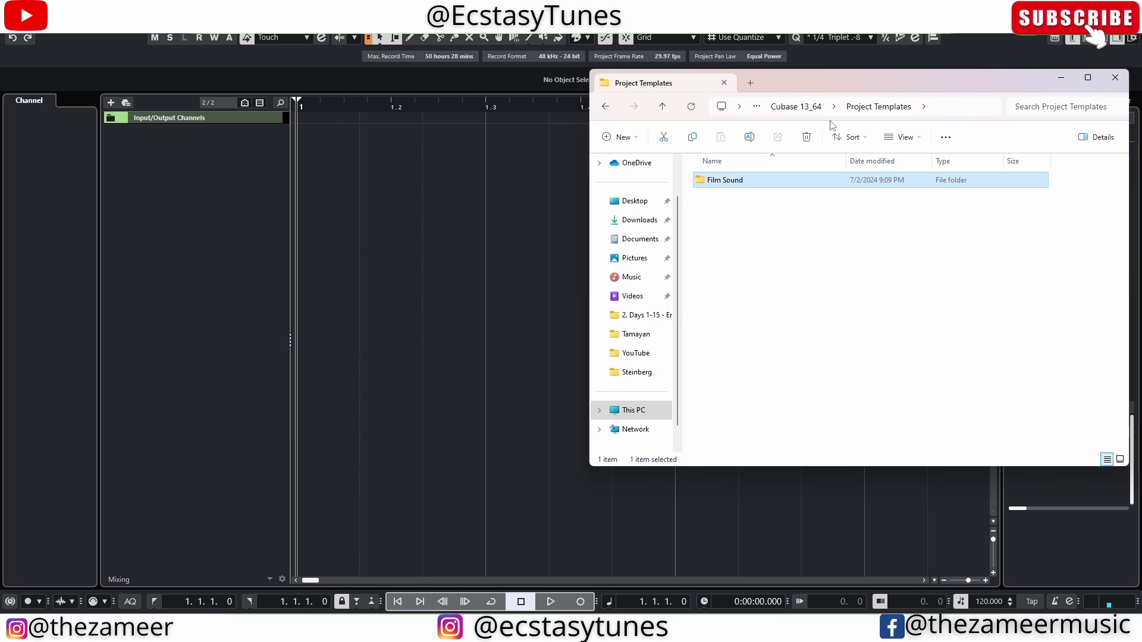
pyautogui.click(795, 106)
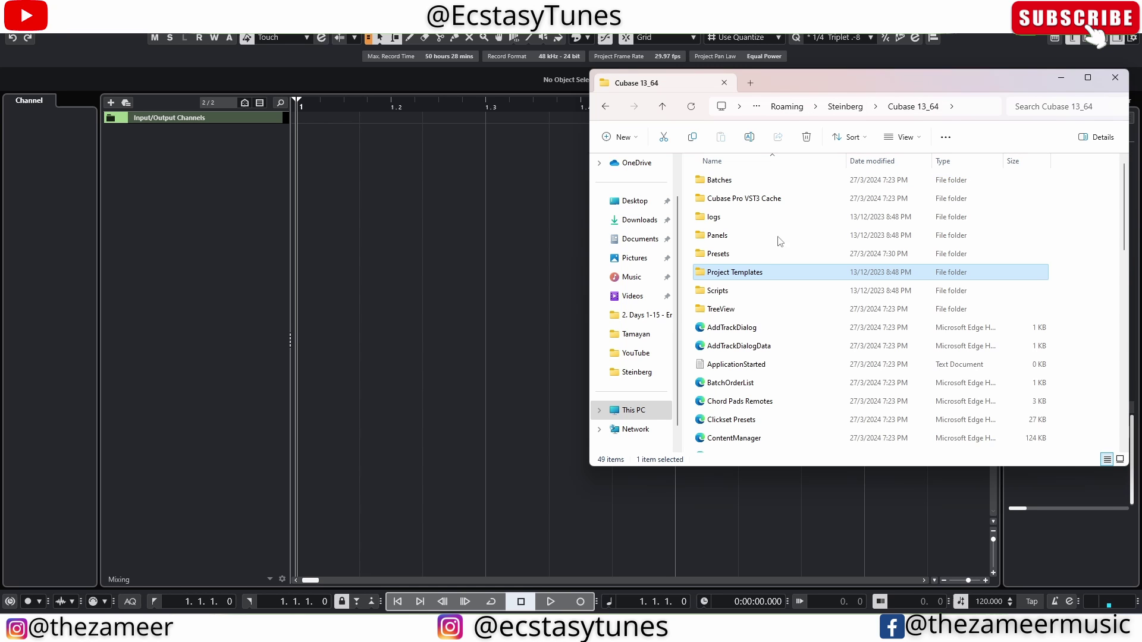
pyautogui.doubleClick(720, 255)
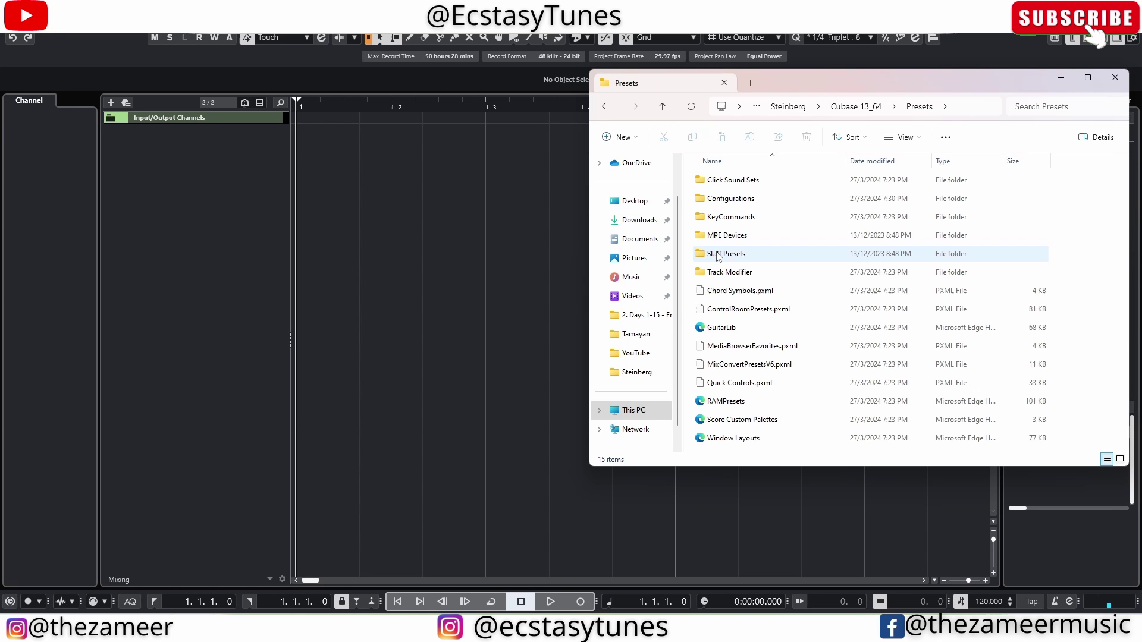
pyautogui.doubleClick(730, 202)
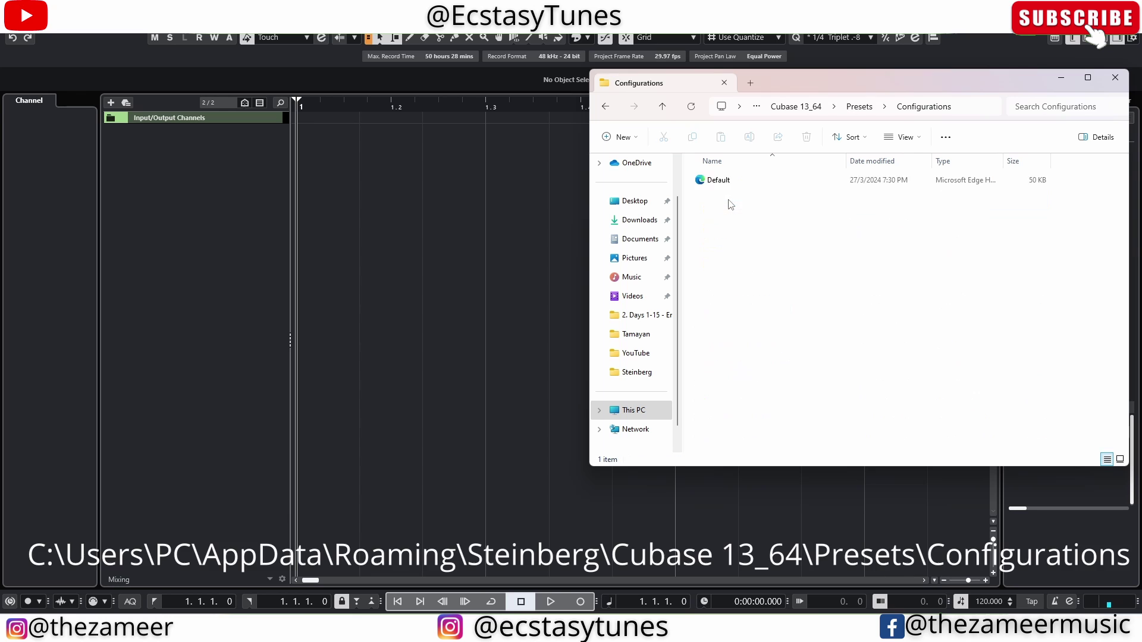
# Delete the Default preset file from the Cubase 13_64 Configurations folder
pyautogui.click(719, 180)
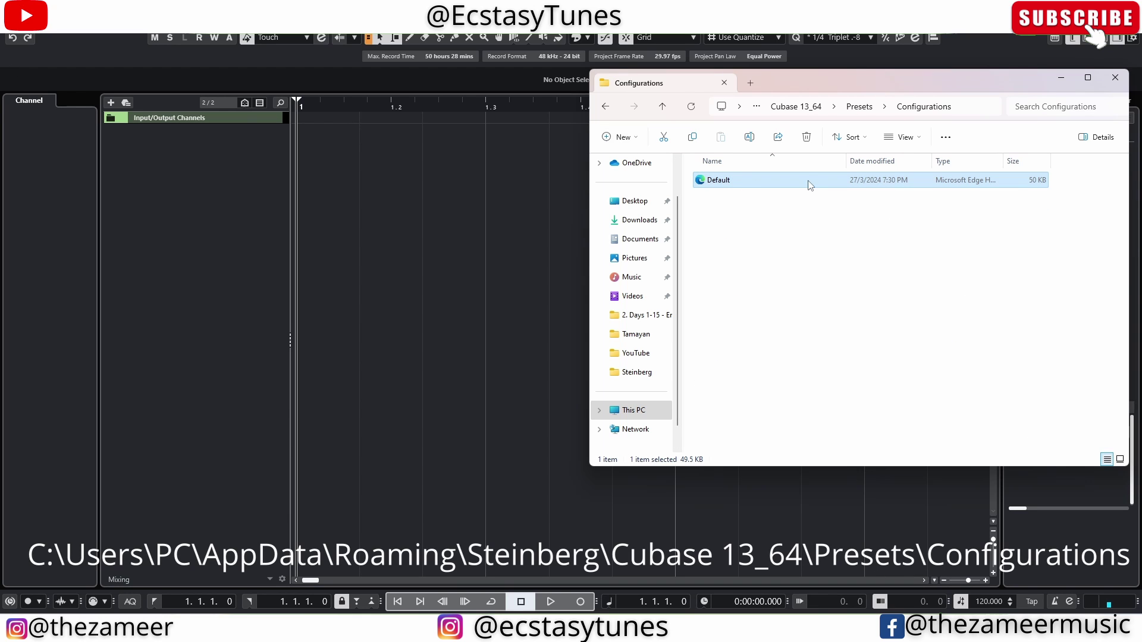
pyautogui.click(721, 201)
pyautogui.click(717, 184)
pyautogui.press('Delete')
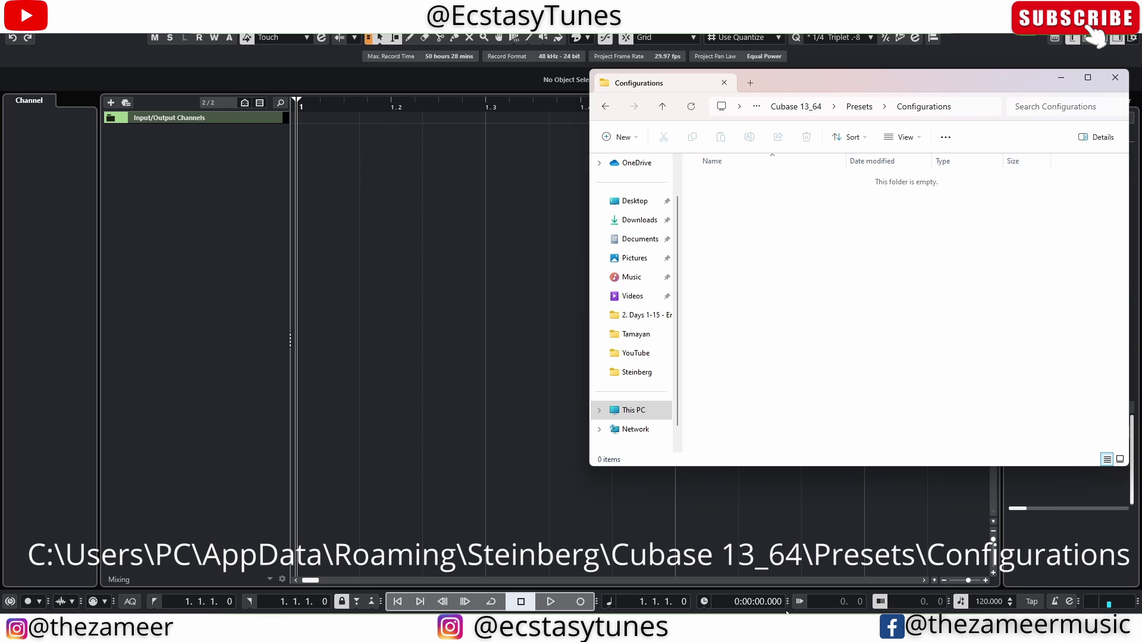
# Switch to the Cubase 12_64 Presets window, open Configurations and copy the Ecstasy Tunes preset file
pyautogui.moveTo(660, 630)
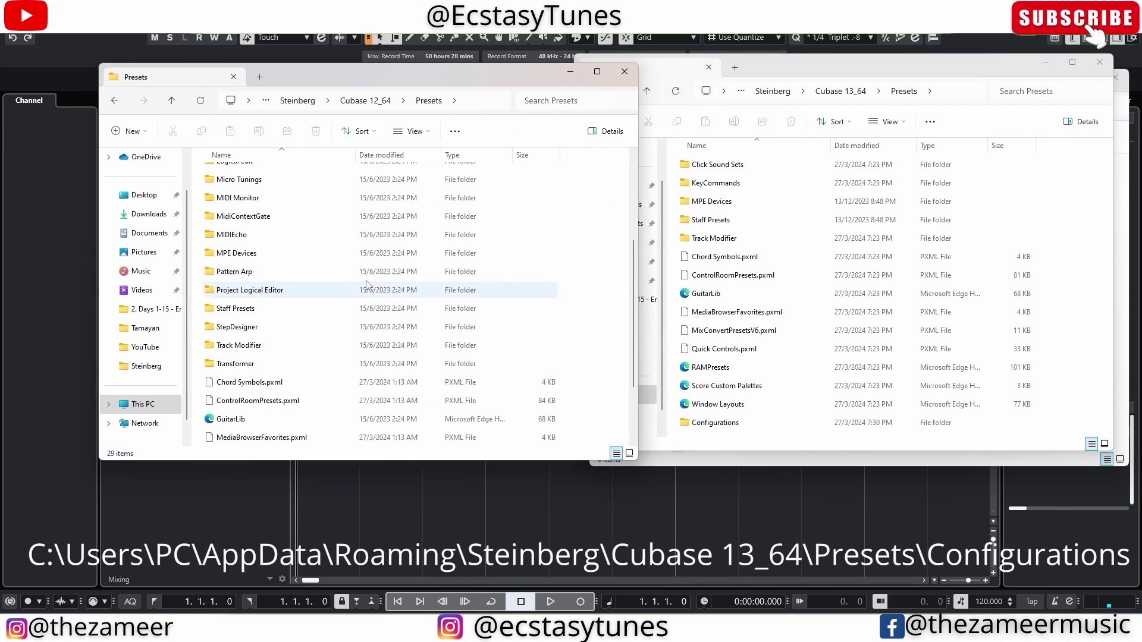
pyautogui.click(651, 565)
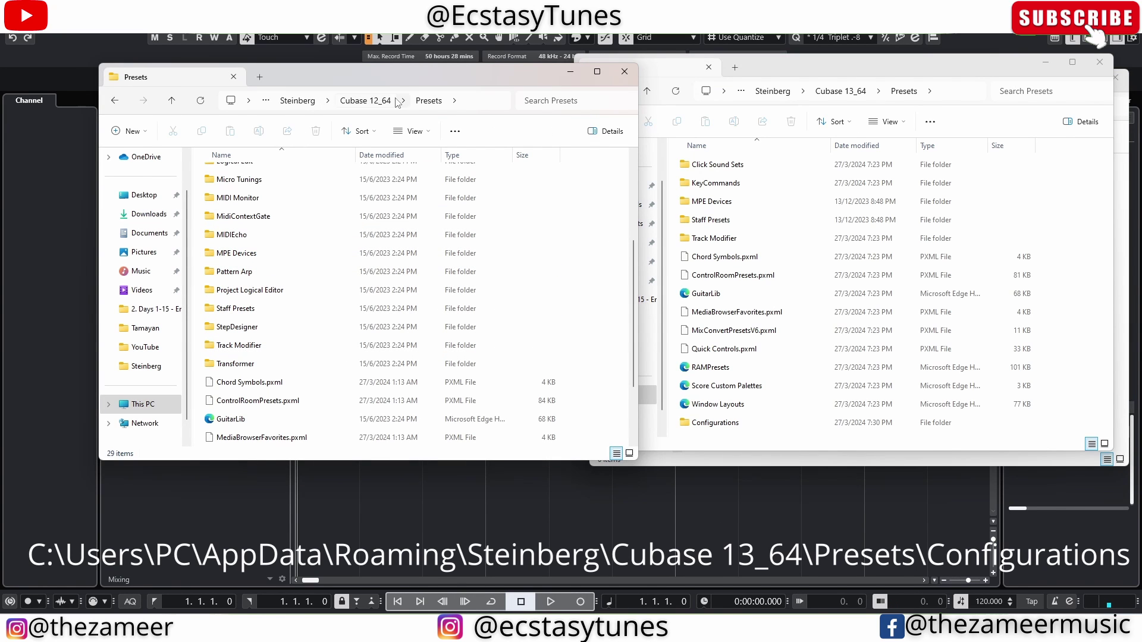
pyautogui.scroll(2, 265, 259)
pyautogui.doubleClick(264, 209)
pyautogui.click(234, 177)
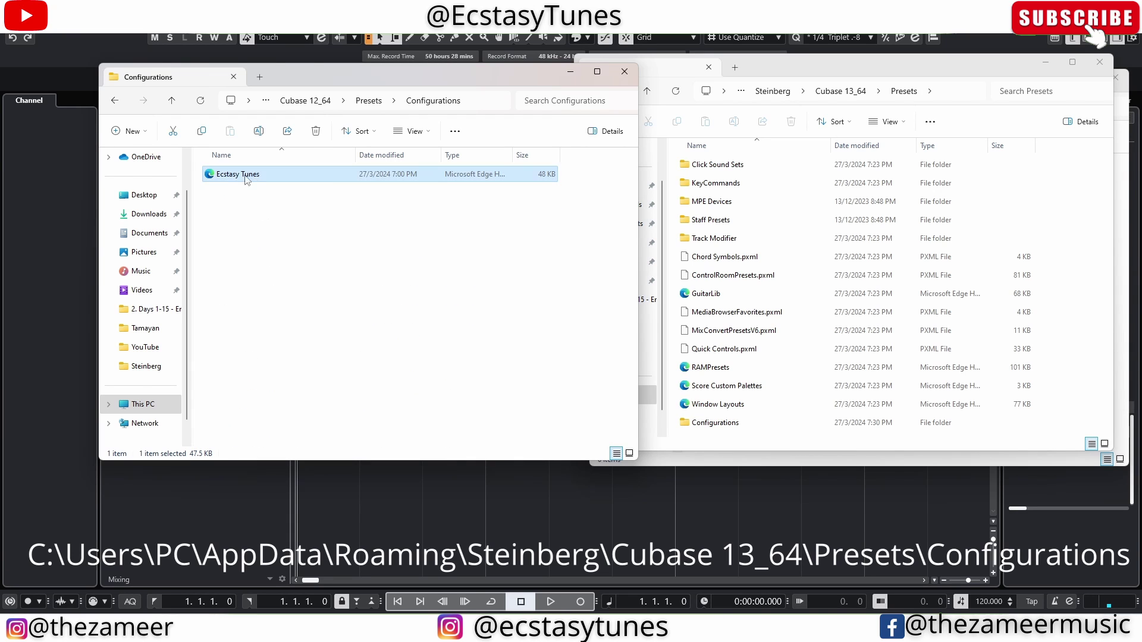
pyautogui.rightClick(234, 179)
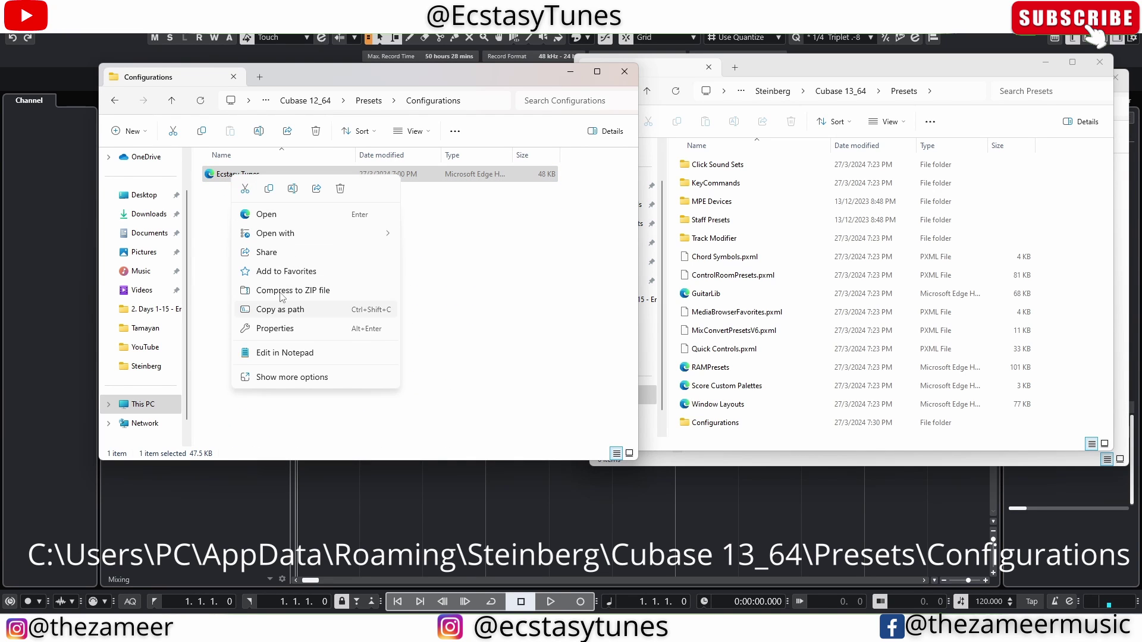
pyautogui.press('Escape')
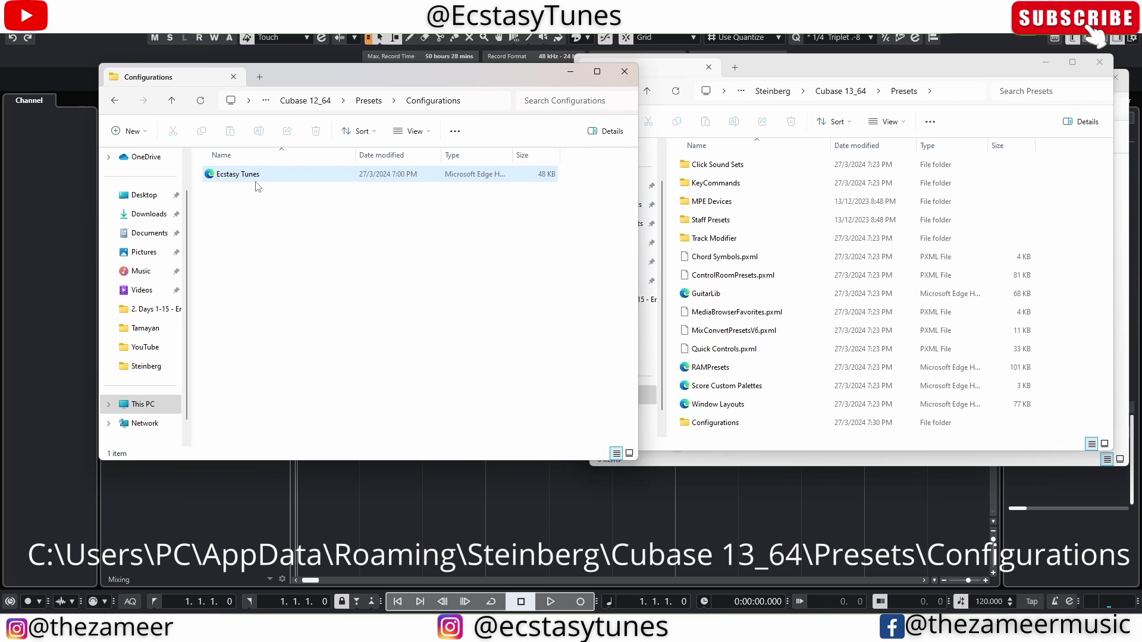
pyautogui.hotkey('ctrl', 'c')
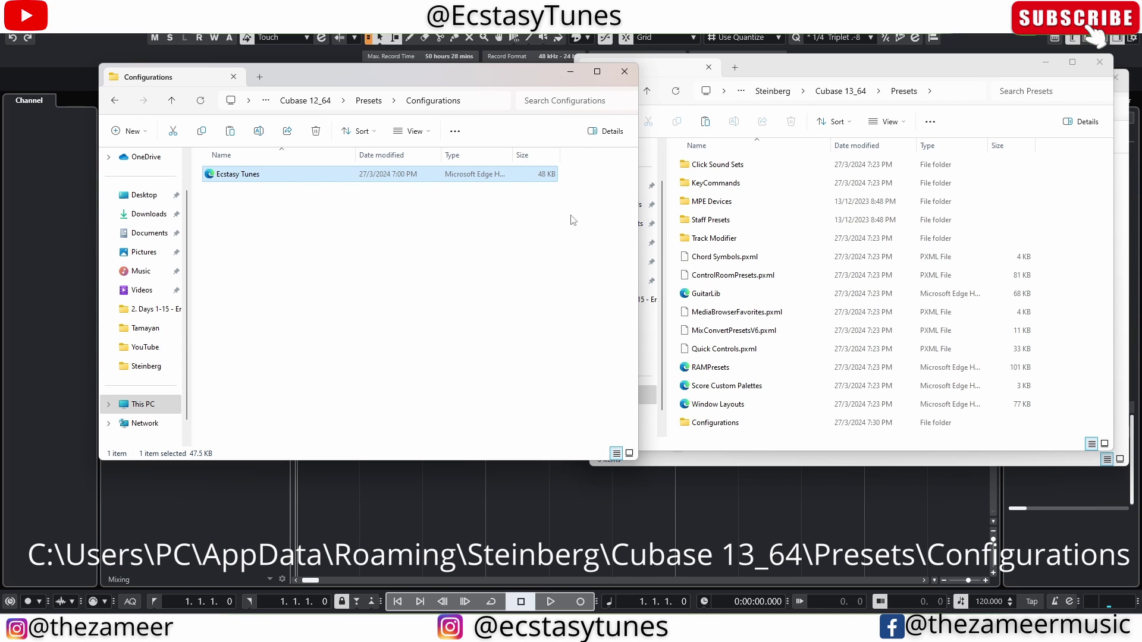
# Close the spare Cubase 13_64 Presets window, paste the copied preset into the Cubase 13_64 Configurations folder and return to Presets
pyautogui.click(737, 185)
pyautogui.click(1105, 68)
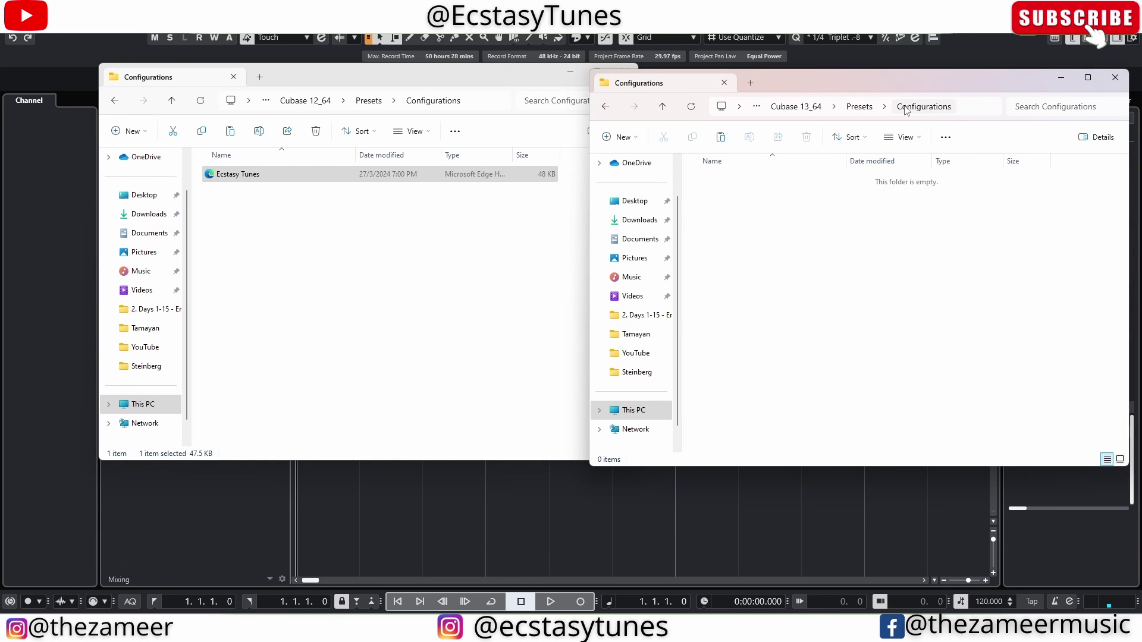
pyautogui.hotkey('ctrl', 'v')
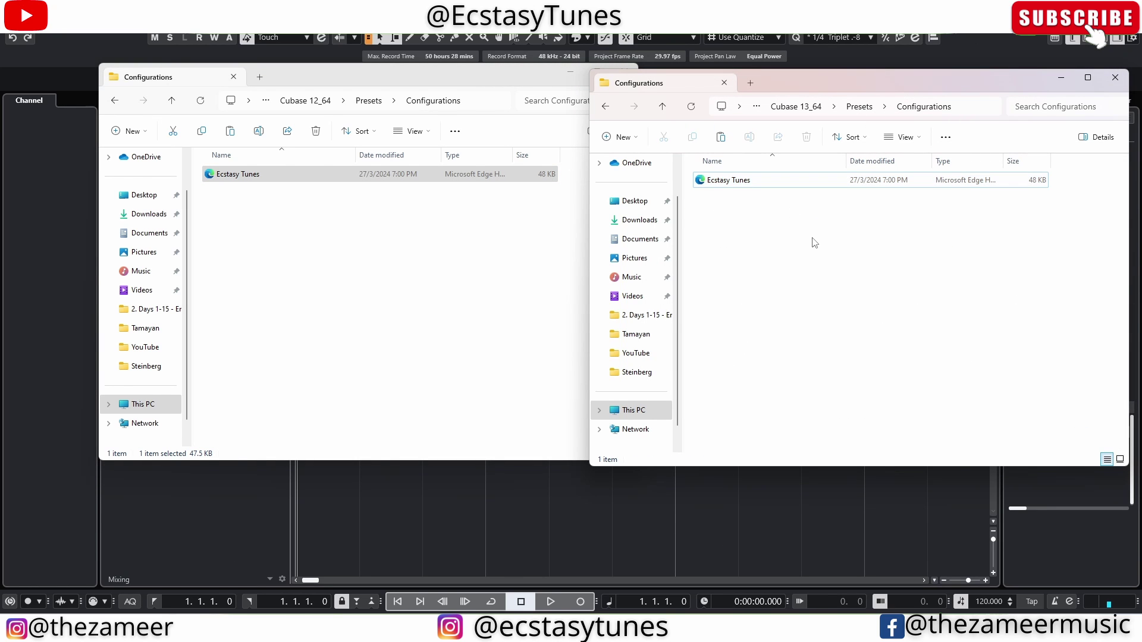
pyautogui.click(606, 107)
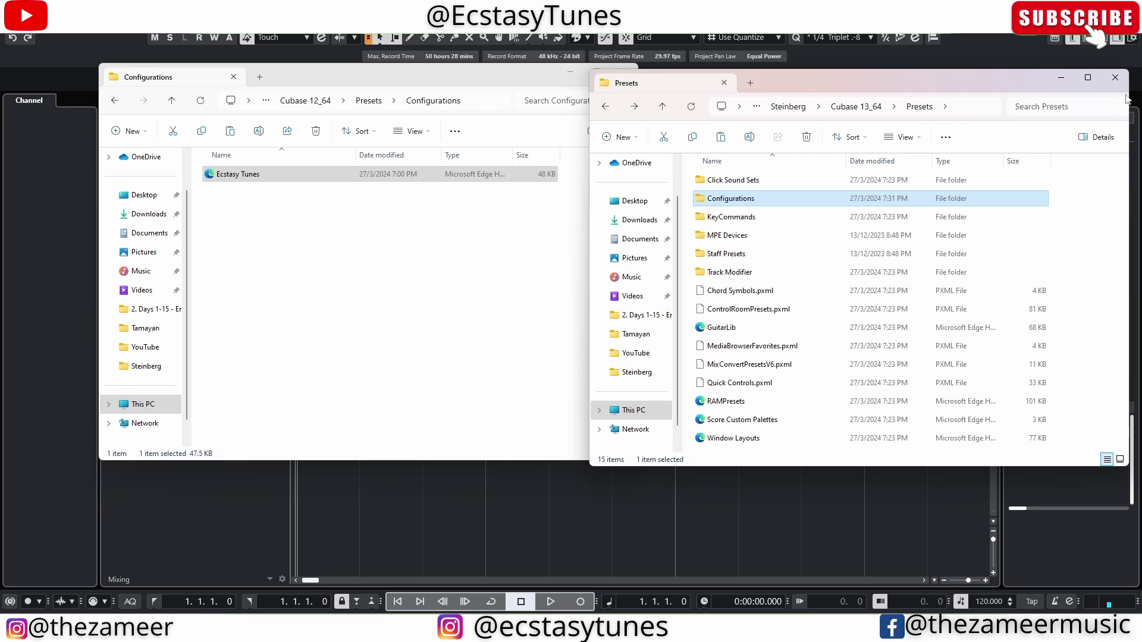
# Close both preset folder windows, return to Cubase and open its Preferences
pyautogui.click(1115, 77)
pyautogui.click(623, 70)
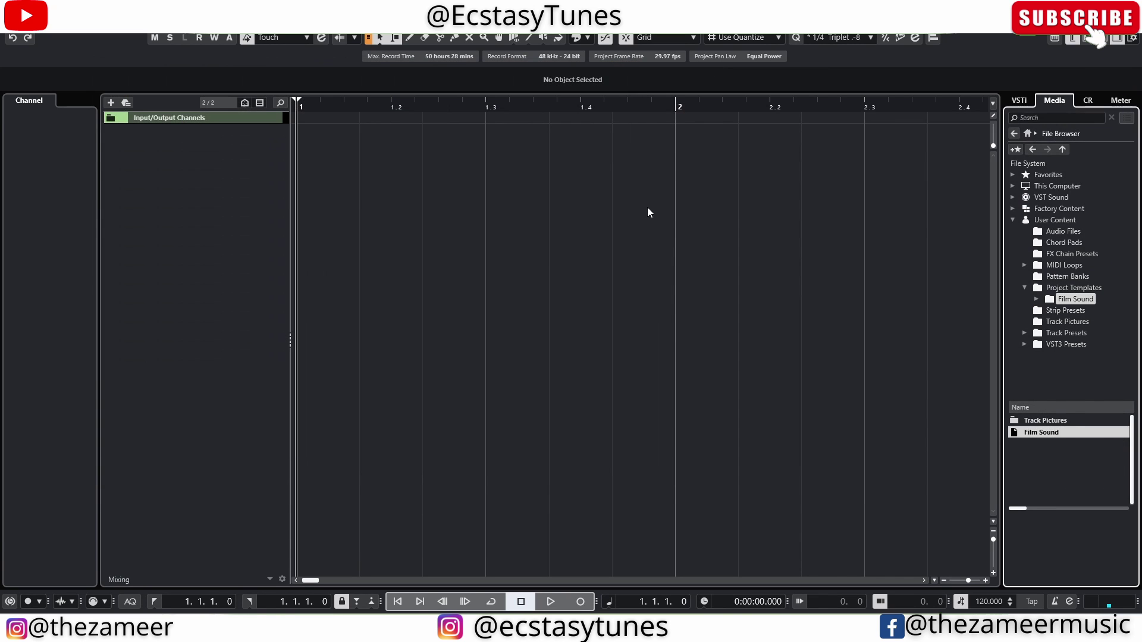
pyautogui.click(28, 27)
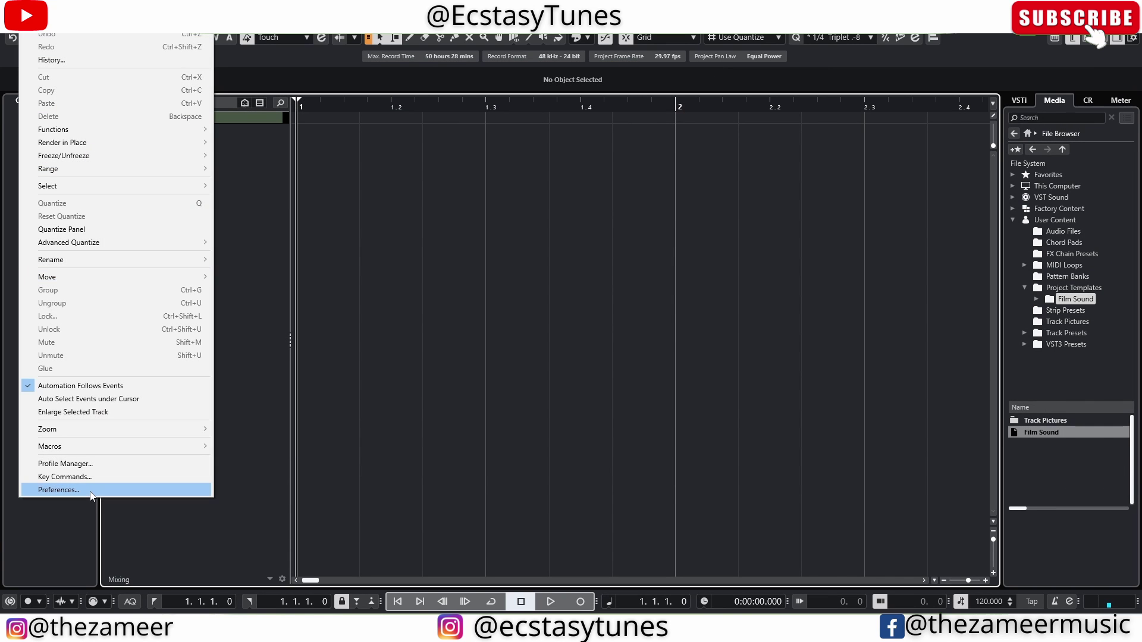
pyautogui.click(92, 489)
# Load the Ecstasy Tunes preference preset, apply it and confirm the Preferences dialog
pyautogui.click(341, 512)
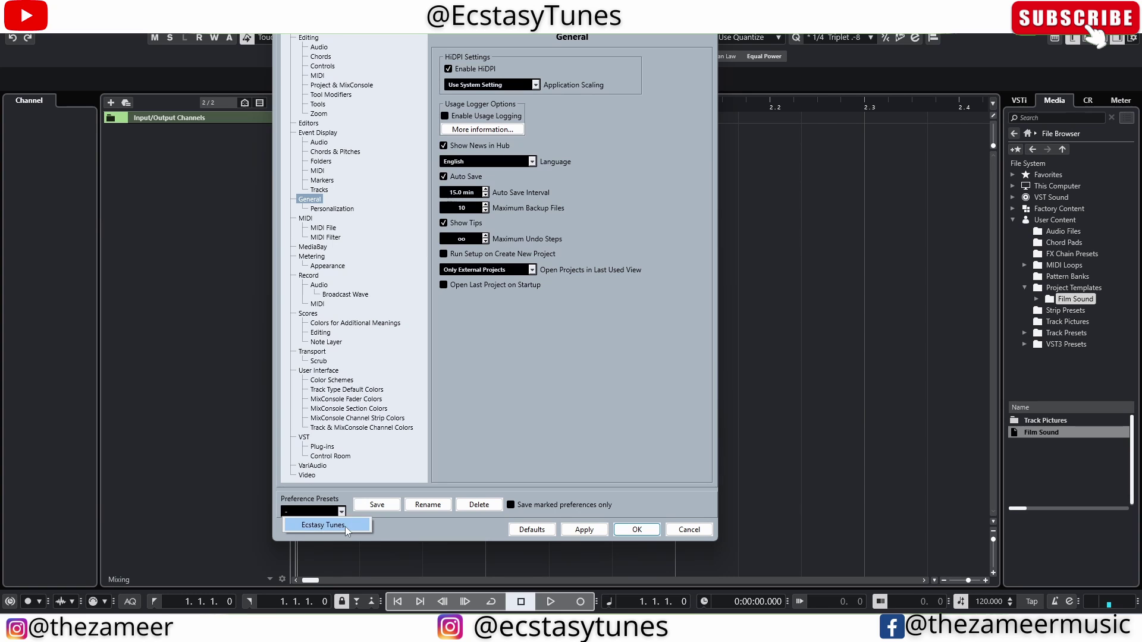
pyautogui.click(345, 527)
pyautogui.click(601, 530)
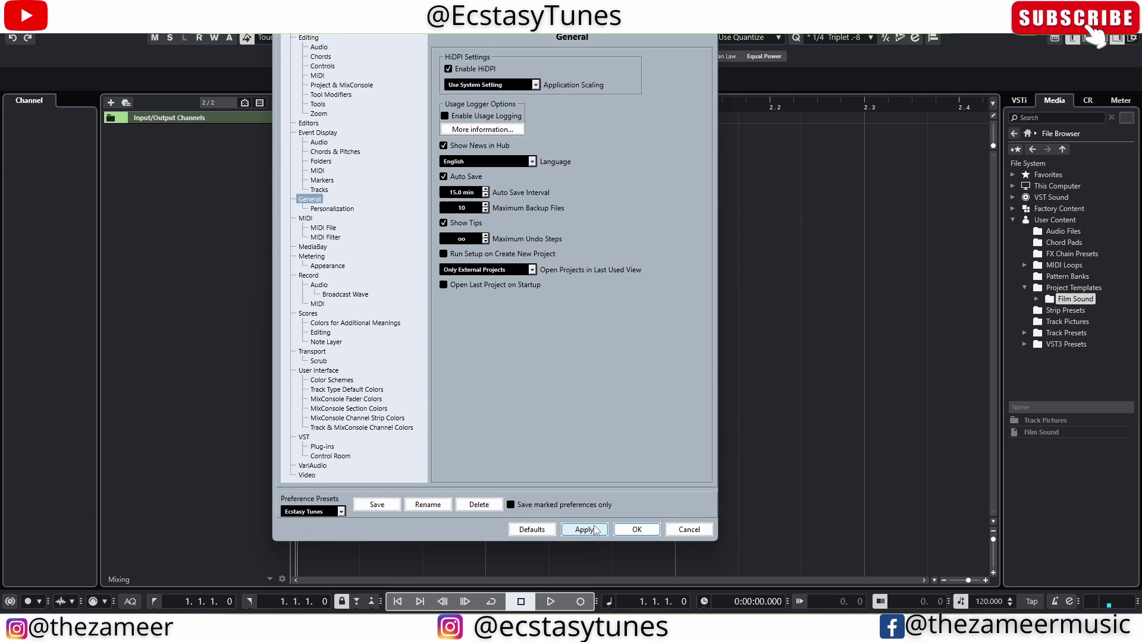
pyautogui.click(627, 531)
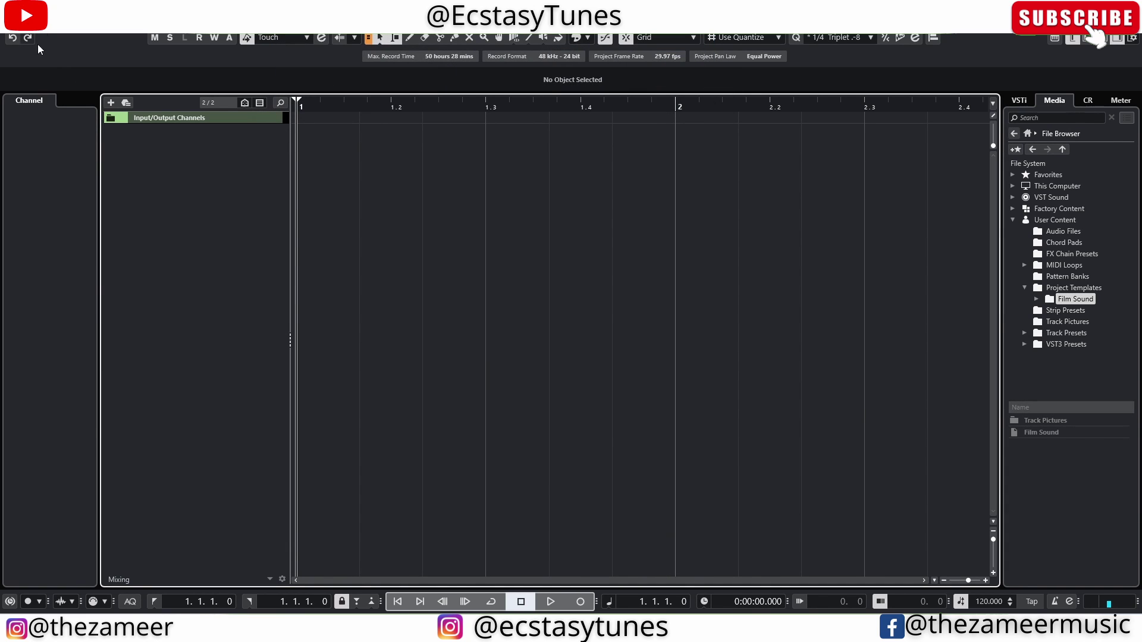
# Go to the media browser's home page, reopen the File Browser and collapse the Project Templates folder under User Content
pyautogui.click(696, 547)
pyautogui.click(1027, 133)
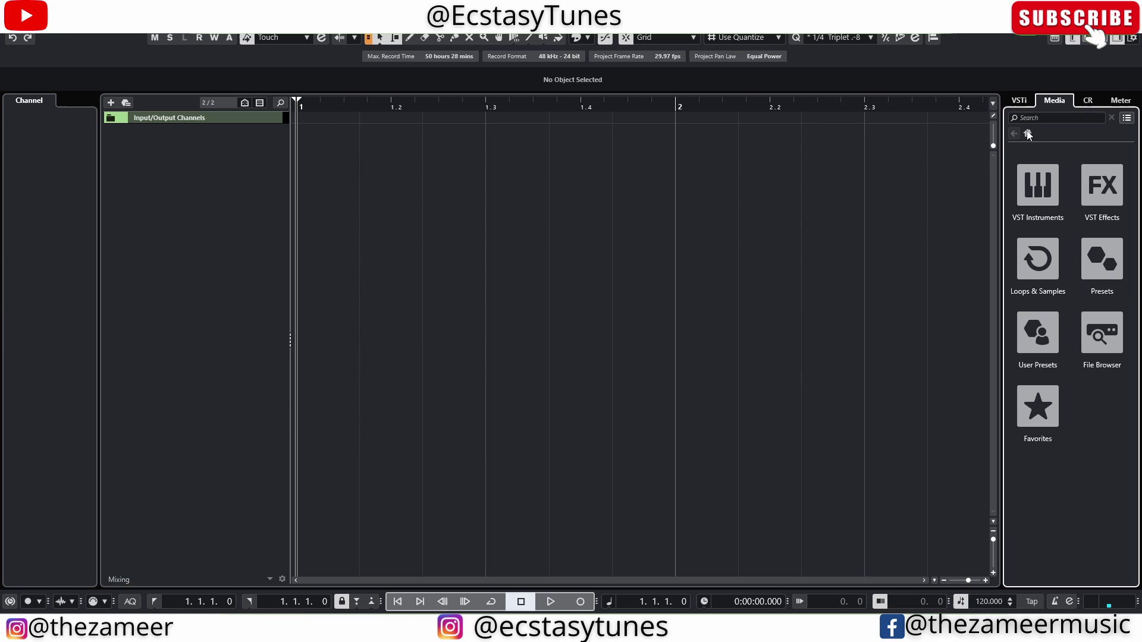
pyautogui.click(836, 227)
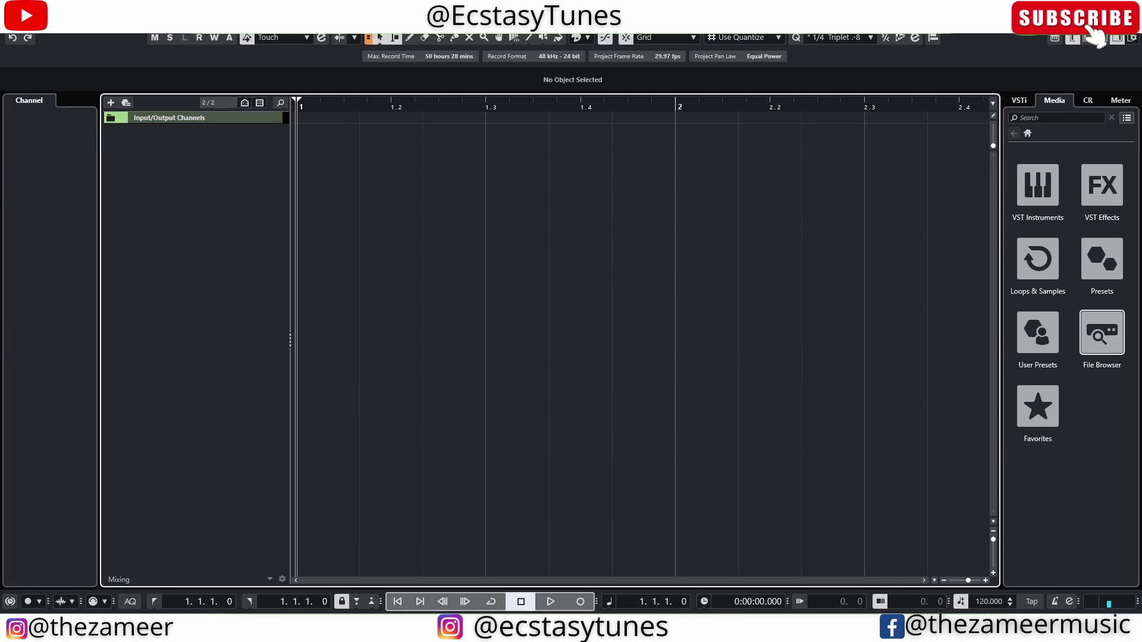
pyautogui.click(1102, 333)
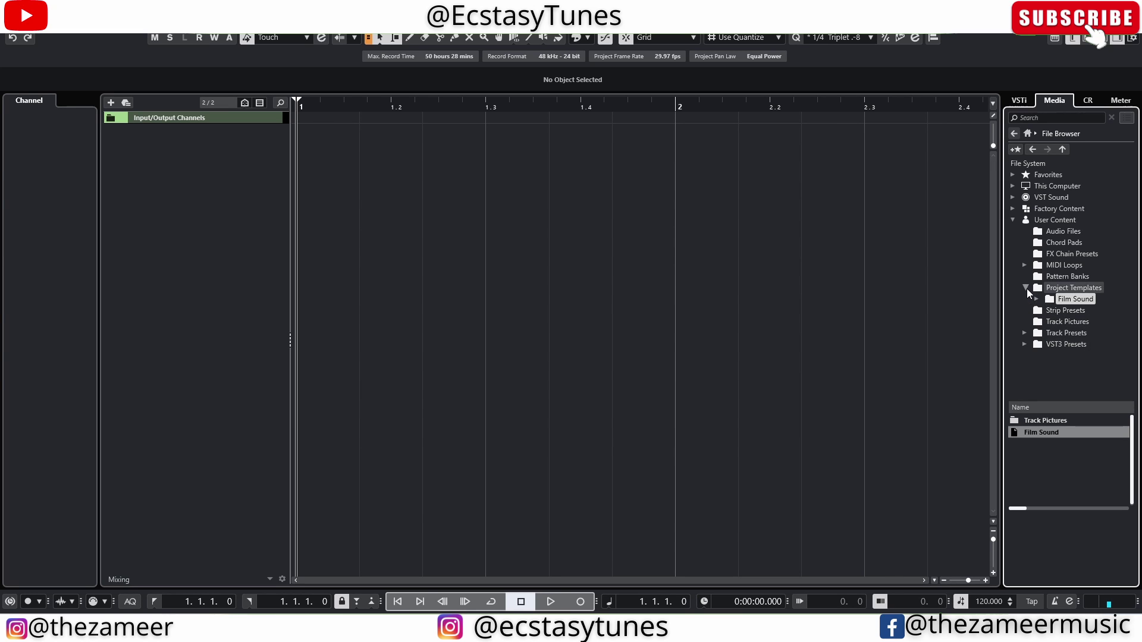
pyautogui.click(1026, 287)
pyautogui.click(1025, 289)
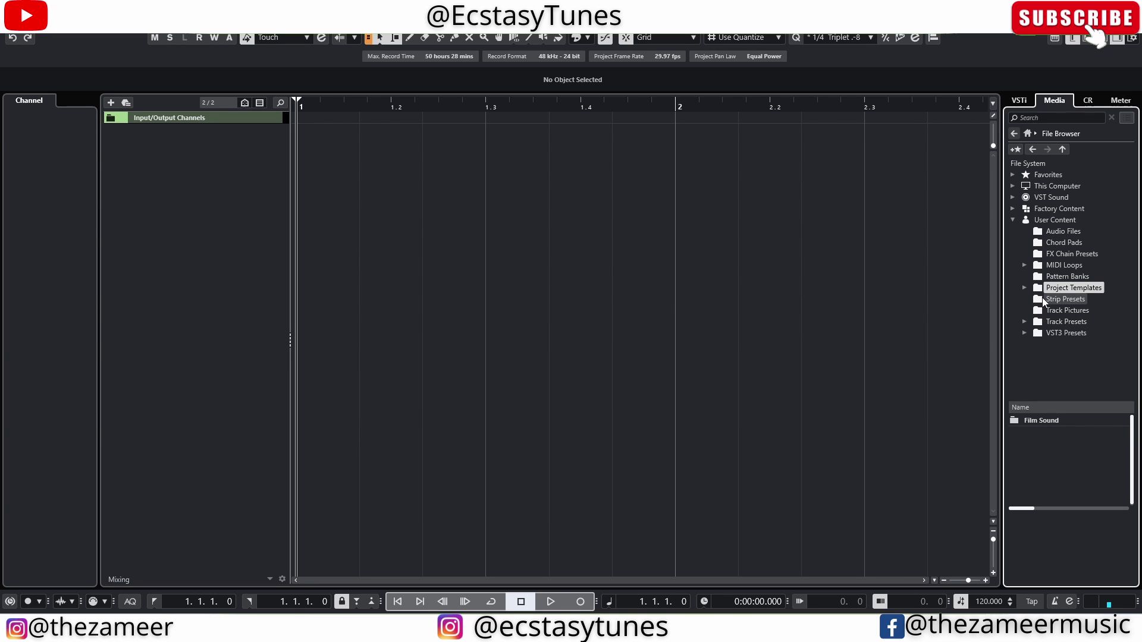
pyautogui.click(416, 232)
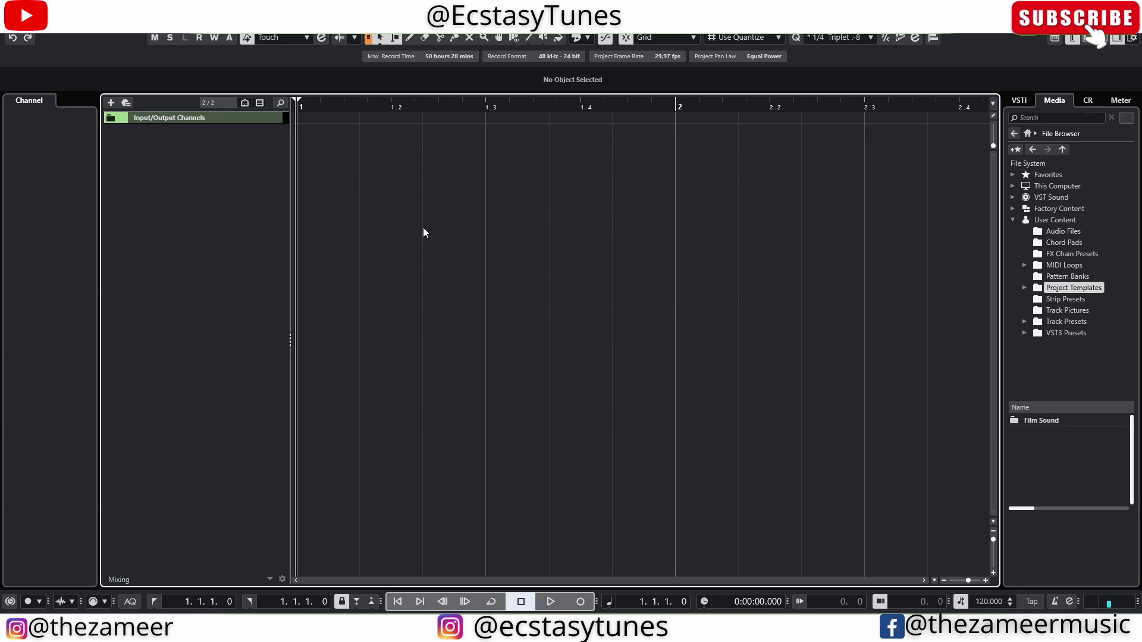